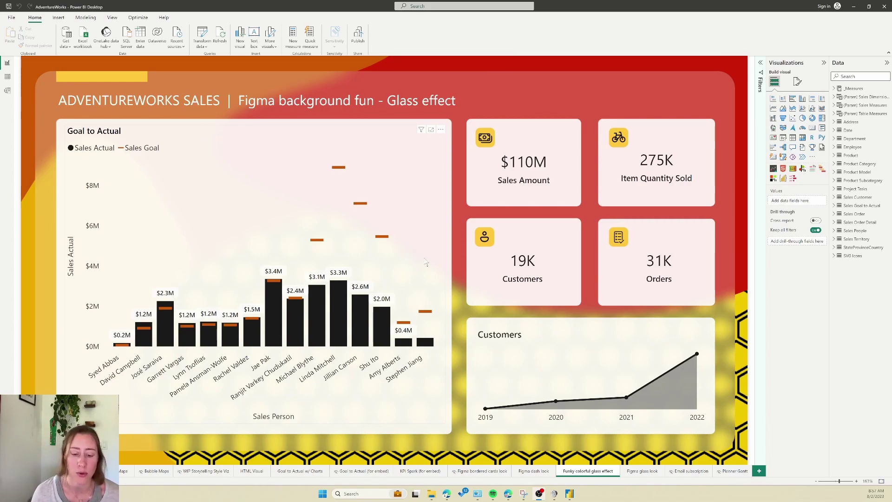
# Step: Switch to Figma and draw a new frame about 1041 × 553 on the empty canvas
pyautogui.hotkey('alt', 'Tab')
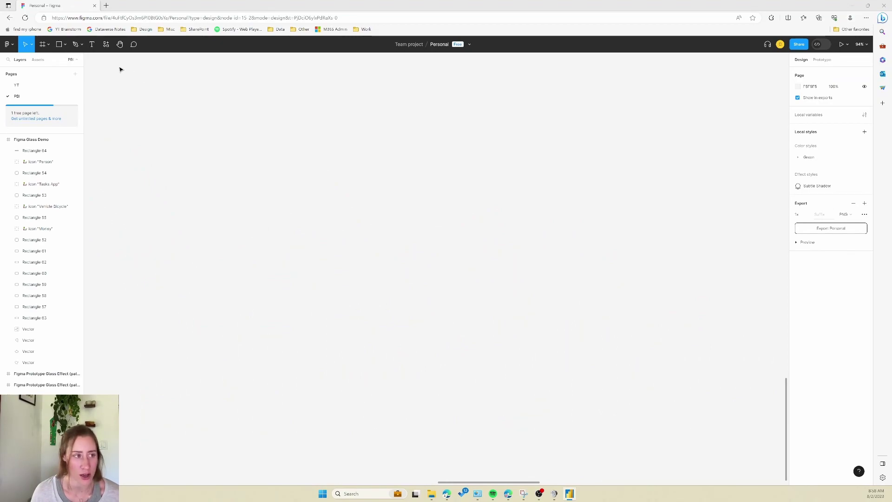
pyautogui.click(48, 45)
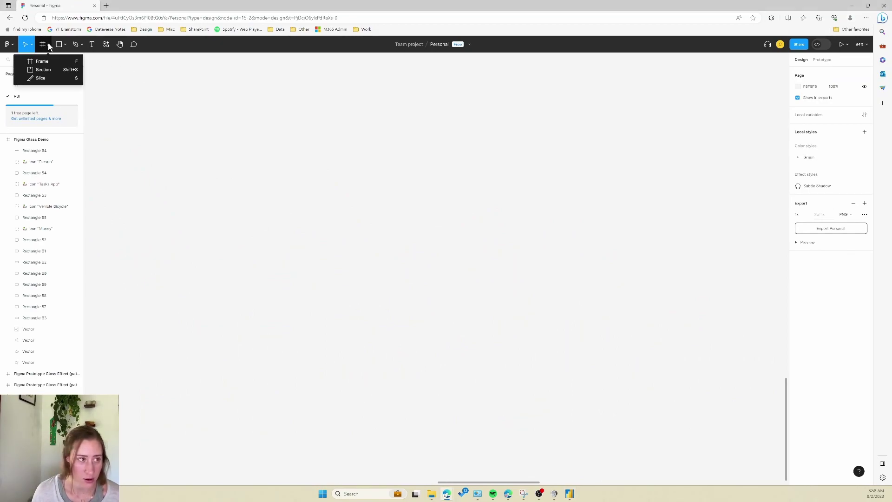
pyautogui.click(29, 64)
pyautogui.moveTo(185, 112); pyautogui.dragTo(291, 180)
pyautogui.moveTo(240, 144); pyautogui.dragTo(526, 293)
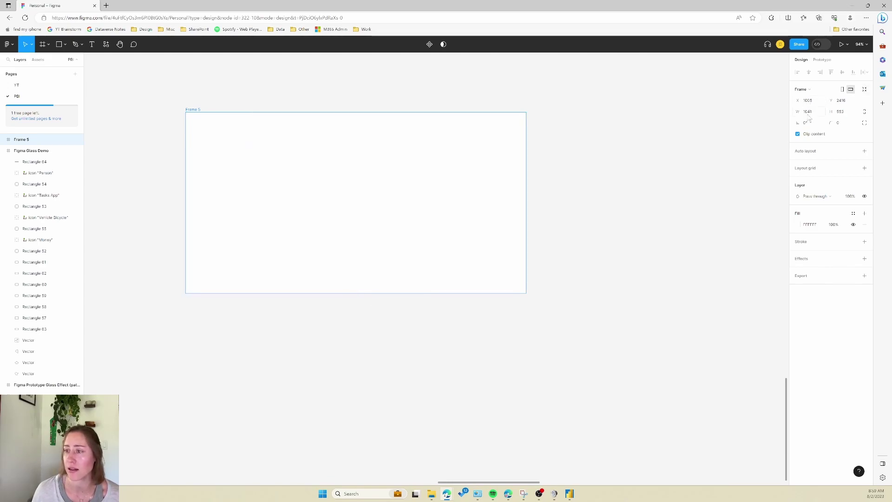
# Step: Check the report page's canvas height and width in Power BI Desktop, and return to Figma
pyautogui.click(811, 113)
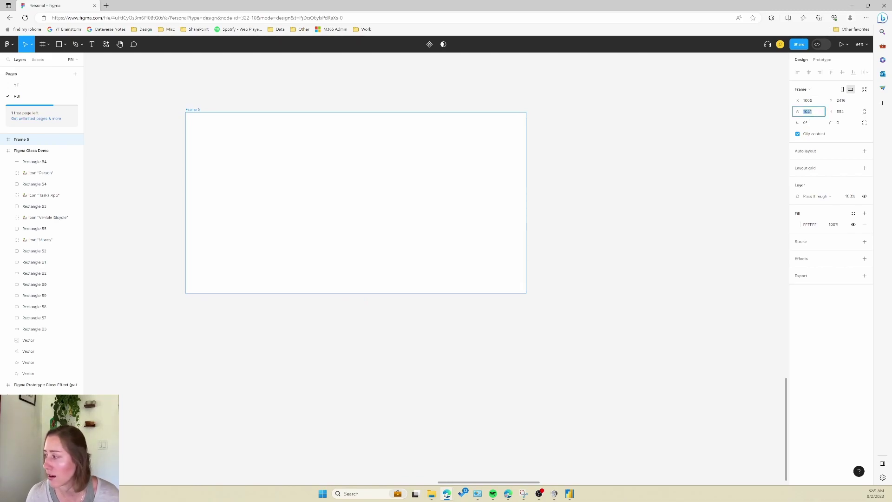
pyautogui.press('Return')
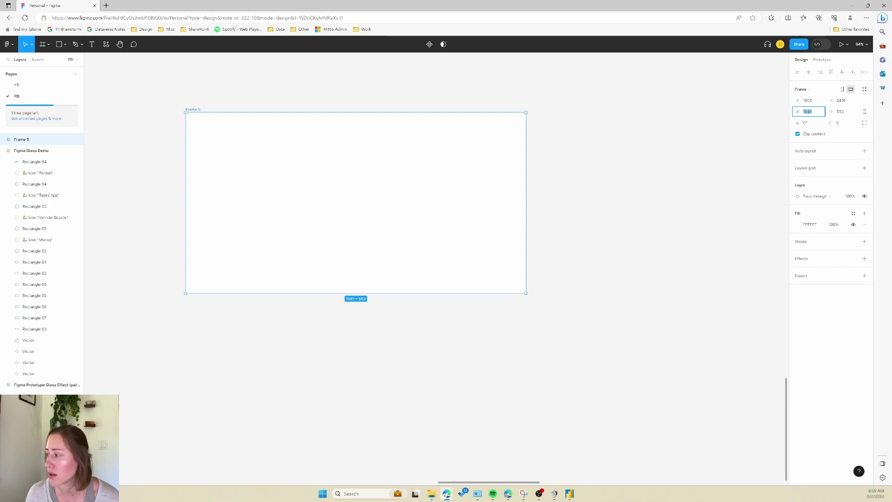
pyautogui.hotkey('alt', 'Tab')
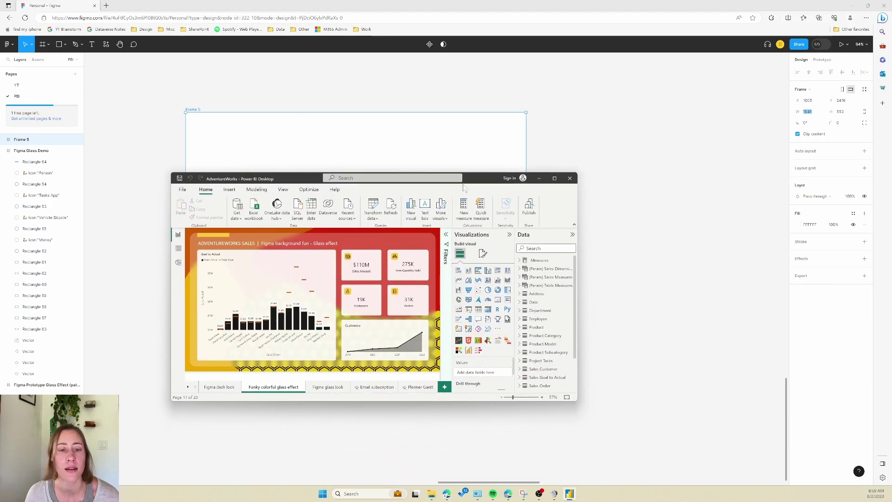
pyautogui.click(555, 178)
pyautogui.click(797, 82)
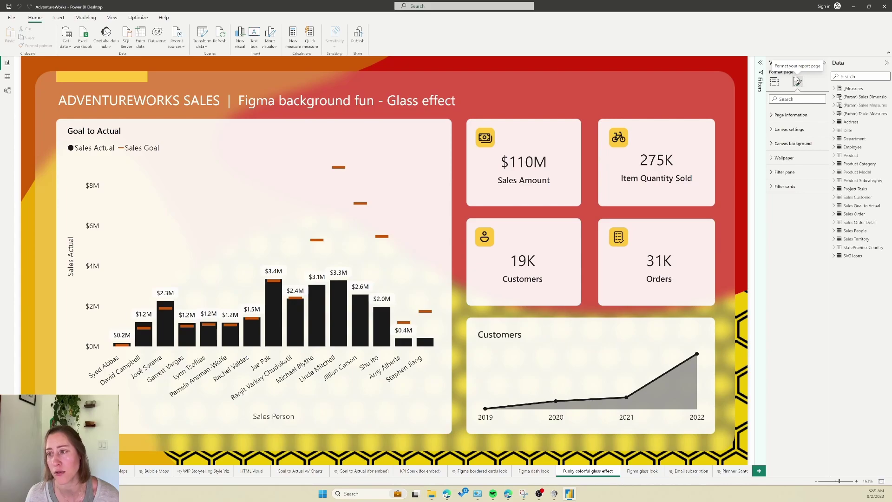
pyautogui.click(790, 130)
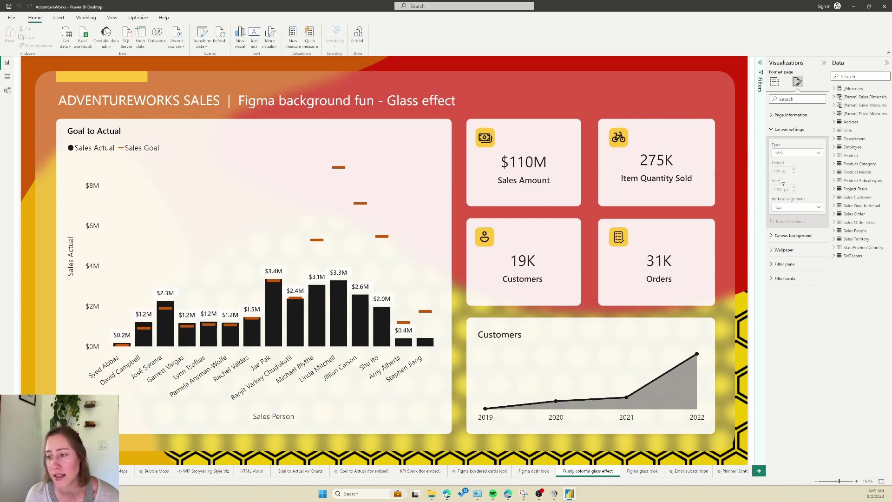
pyautogui.press('super+Down')
pyautogui.press('super+Down')
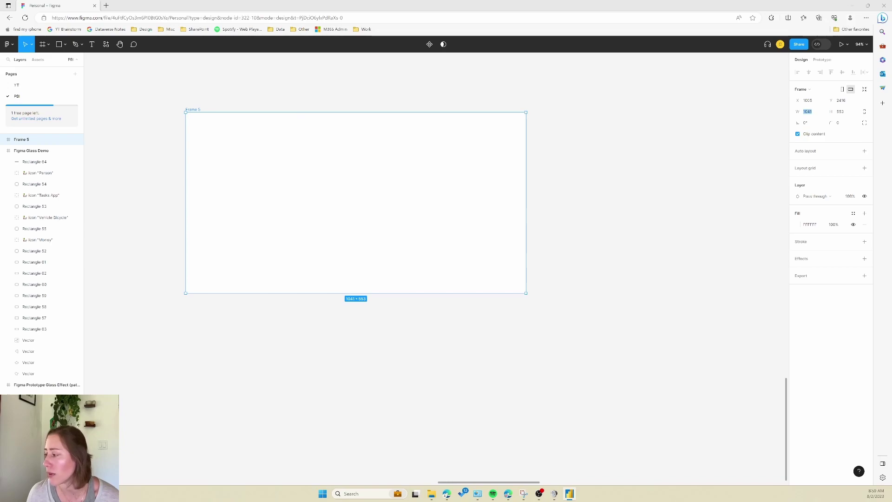
# Step: Set the new frame's width to 1280 and height to 720
pyautogui.click(809, 112)
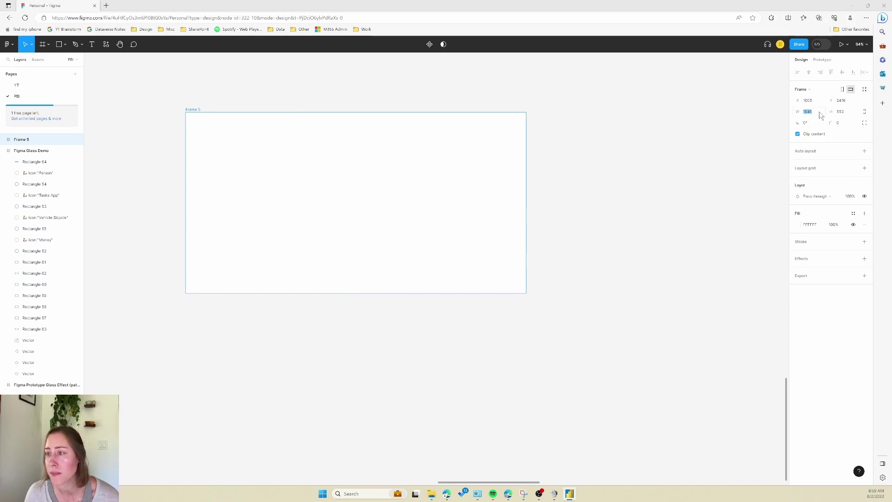
pyautogui.write('1280')
pyautogui.press('Tab')
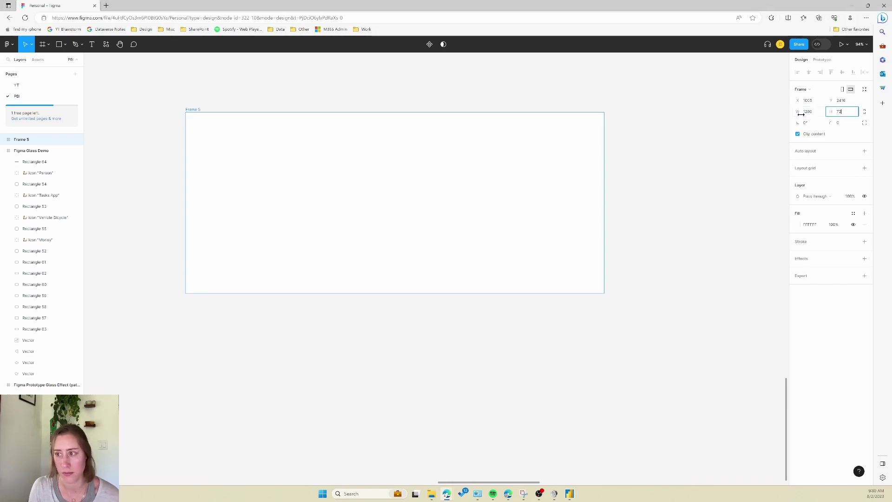
pyautogui.write('720')
pyautogui.press('Return')
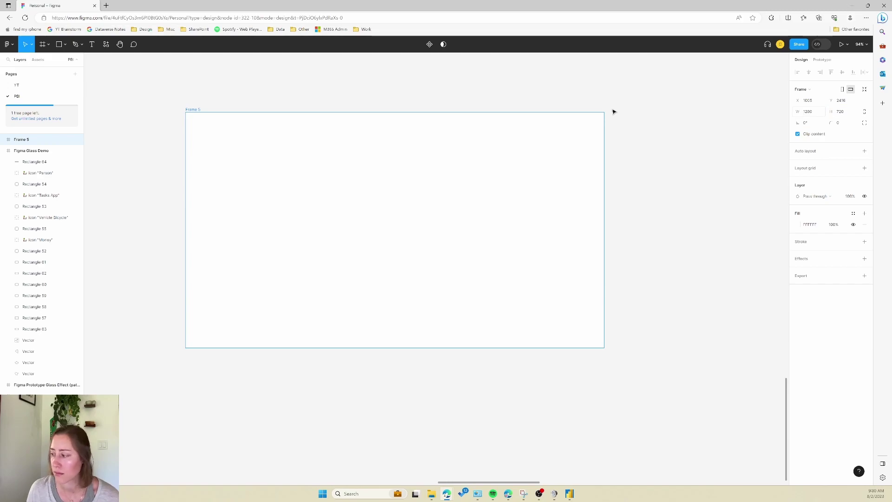
# Step: Rename the new frame as "Figma Demo YouTube"
pyautogui.doubleClick(194, 110)
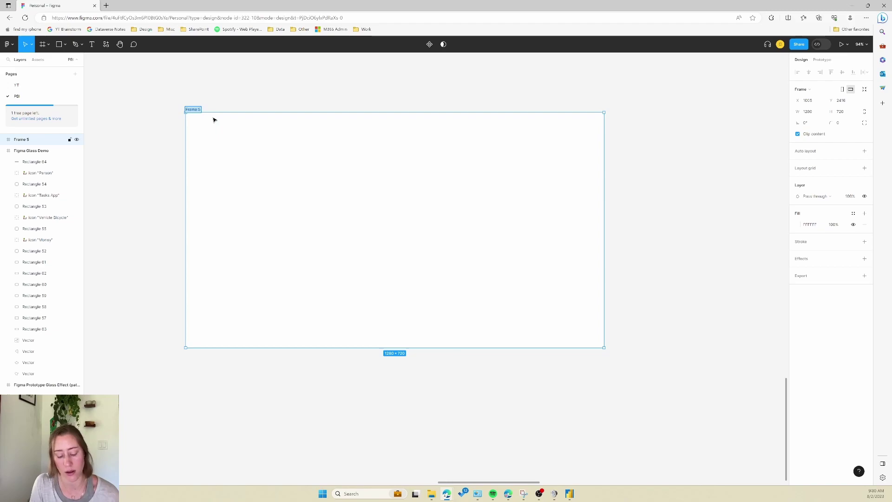
pyautogui.write('Figma Demo')
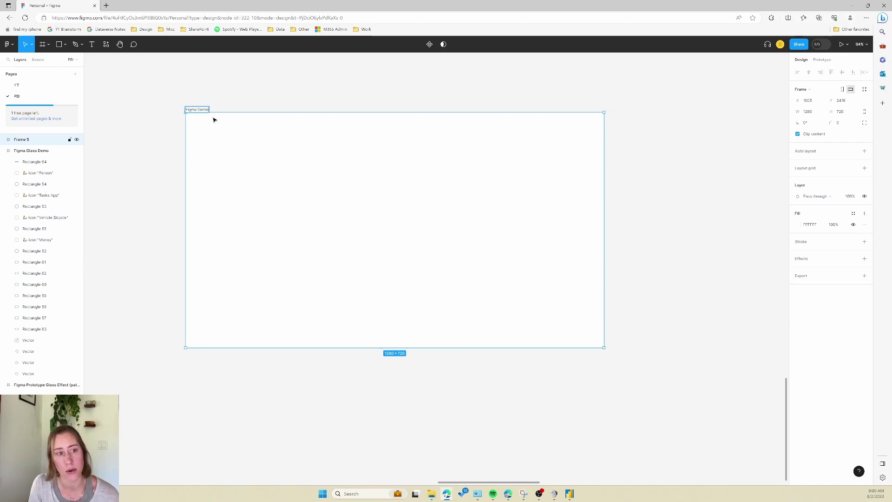
pyautogui.write(' Youtube')
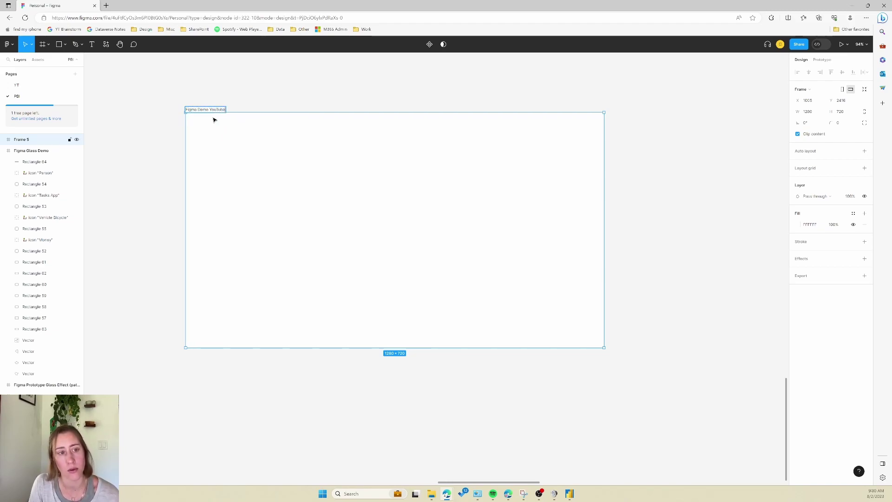
pyautogui.press('Return')
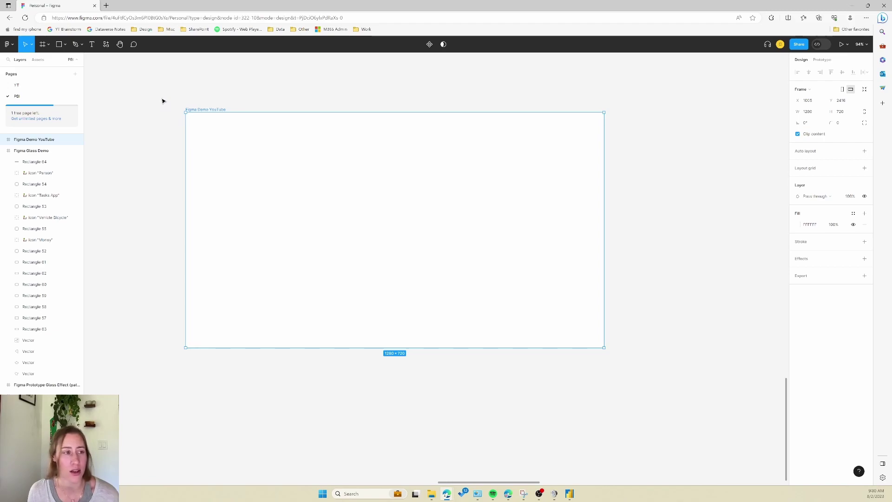
# Step: Search the community plugins for "blob" and run the Blobs plugin
pyautogui.click(107, 48)
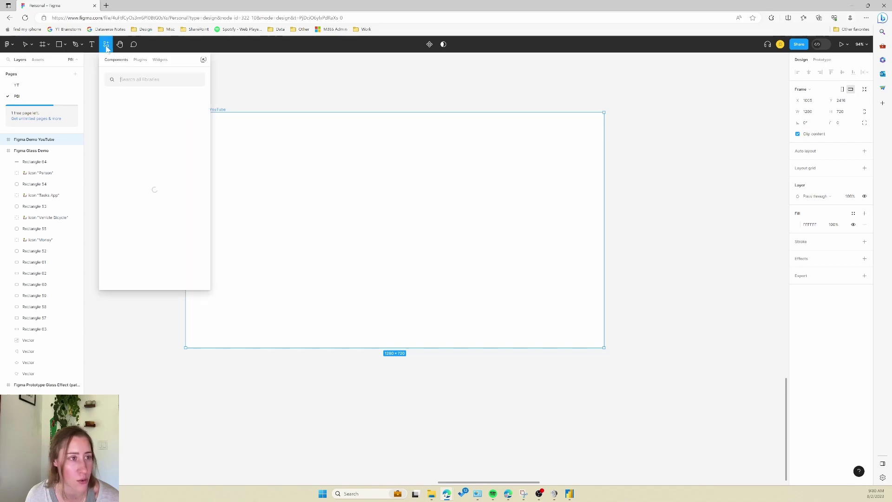
pyautogui.click(141, 60)
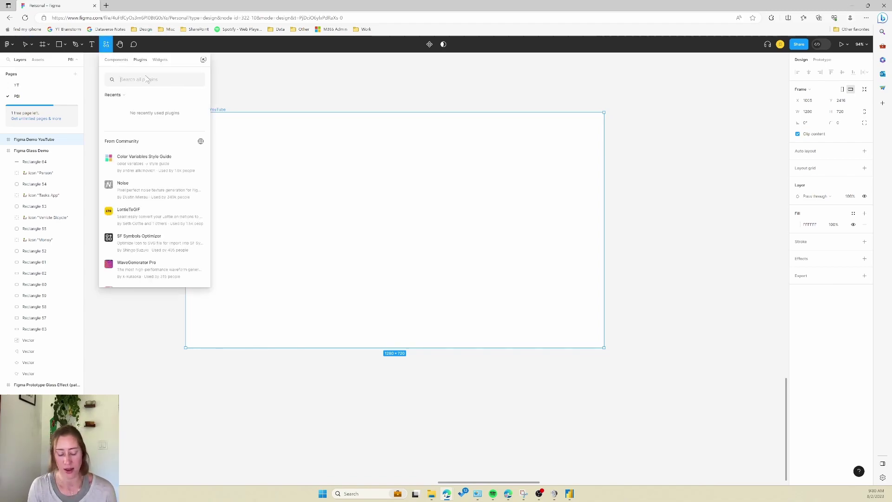
pyautogui.write('blob')
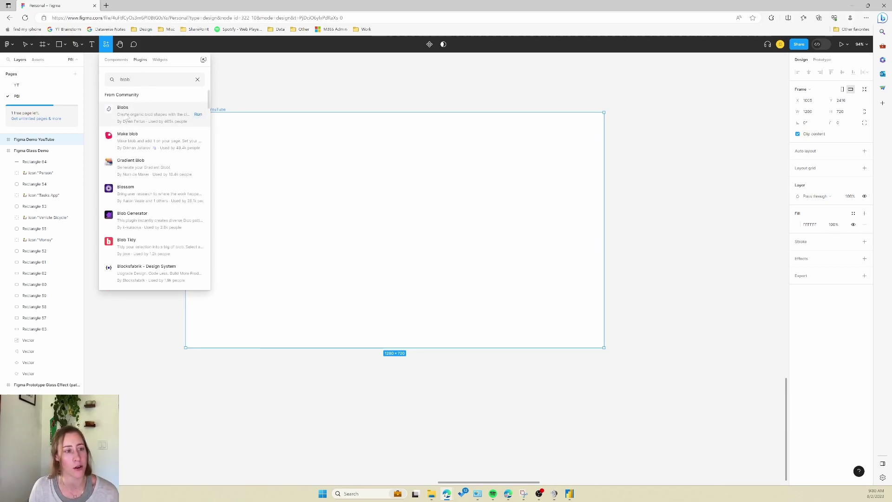
pyautogui.click(198, 115)
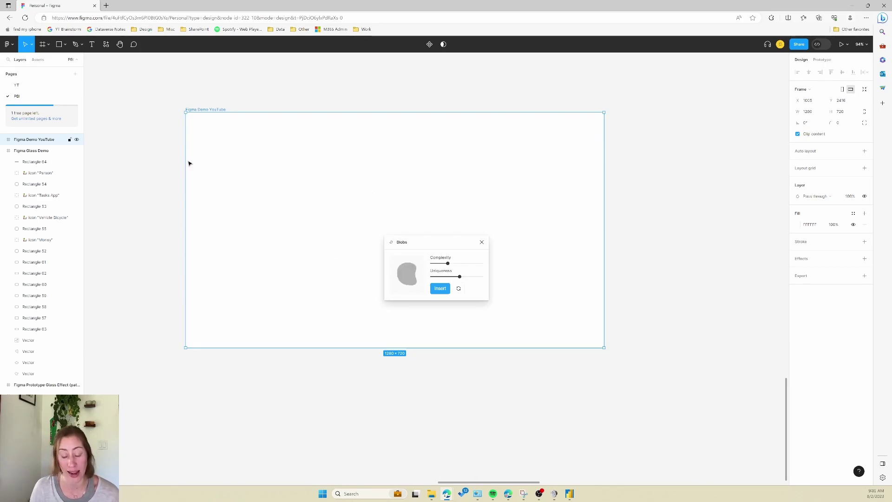
# Step: Increase the blob complexity and uniqueness, and insert four different random blobs
pyautogui.moveTo(448, 246); pyautogui.dragTo(567, 186)
pyautogui.click(544, 201)
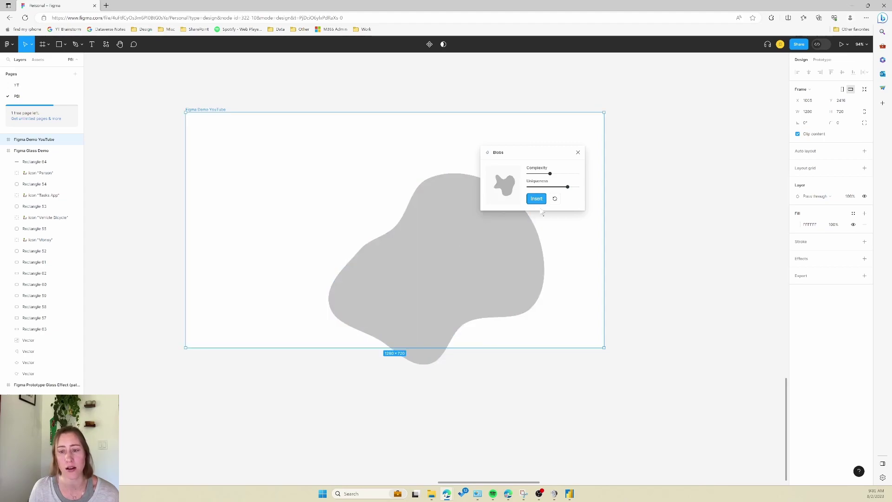
pyautogui.click(539, 201)
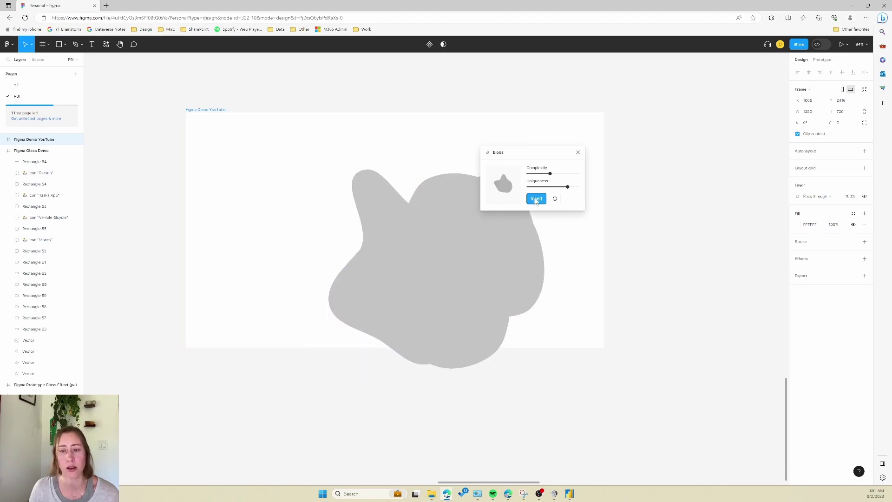
pyautogui.click(536, 201)
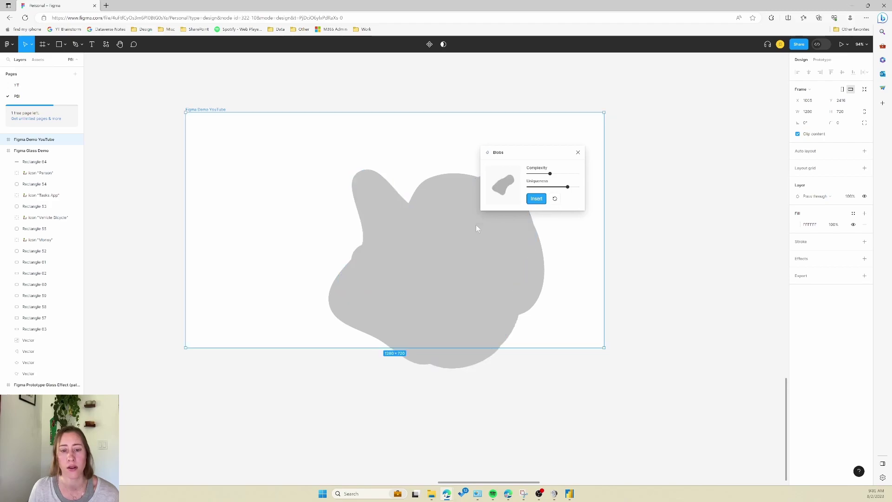
# Step: Close the Blobs plugin and spread the four blobs so each one covers a different corner of the frame
pyautogui.click(578, 153)
pyautogui.moveTo(434, 215); pyautogui.dragTo(259, 137)
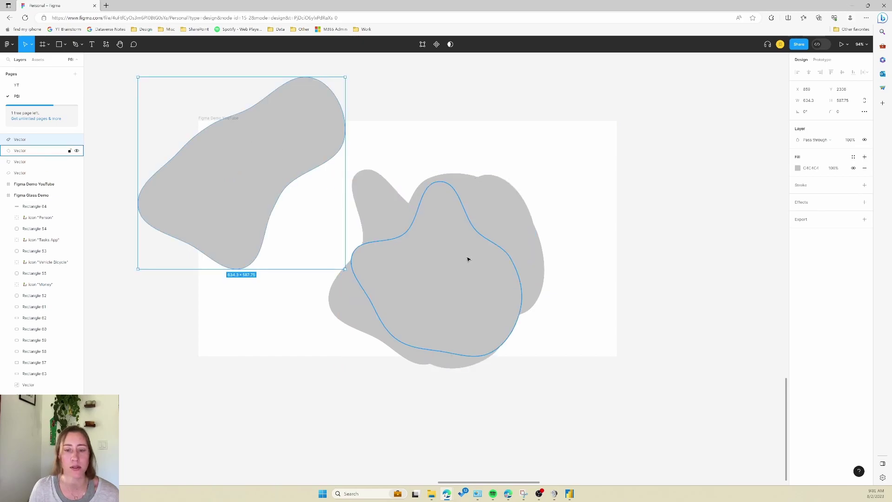
pyautogui.moveTo(468, 260); pyautogui.dragTo(584, 143)
pyautogui.moveTo(388, 308); pyautogui.dragTo(229, 319)
pyautogui.click(500, 279)
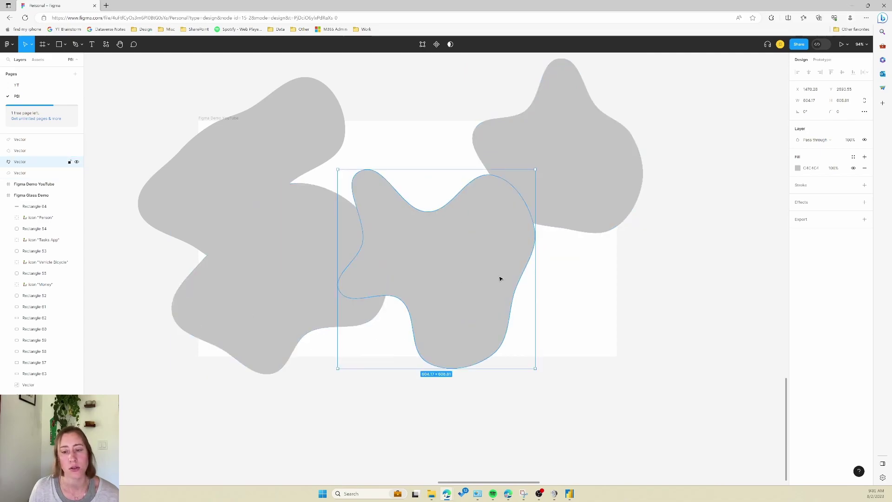
pyautogui.moveTo(500, 279); pyautogui.dragTo(570, 300)
pyautogui.moveTo(337, 261); pyautogui.dragTo(363, 261)
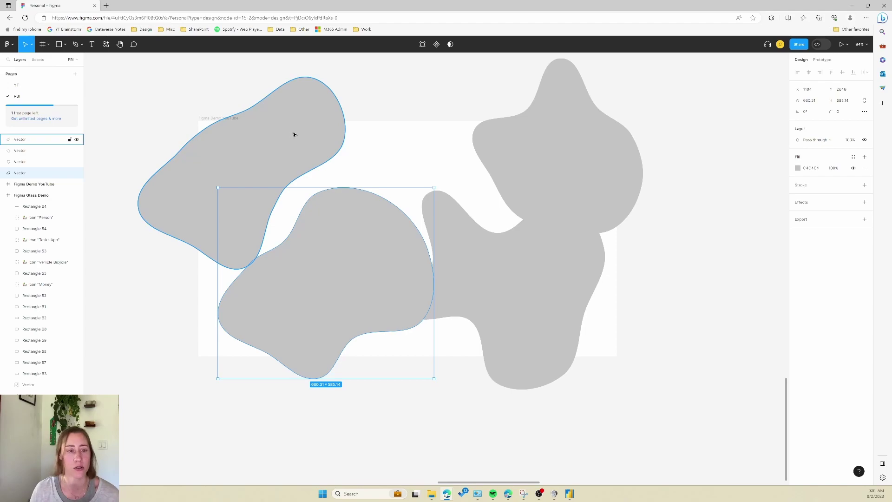
# Step: Fill the upper-left blob with a light tan orange
pyautogui.click(318, 138)
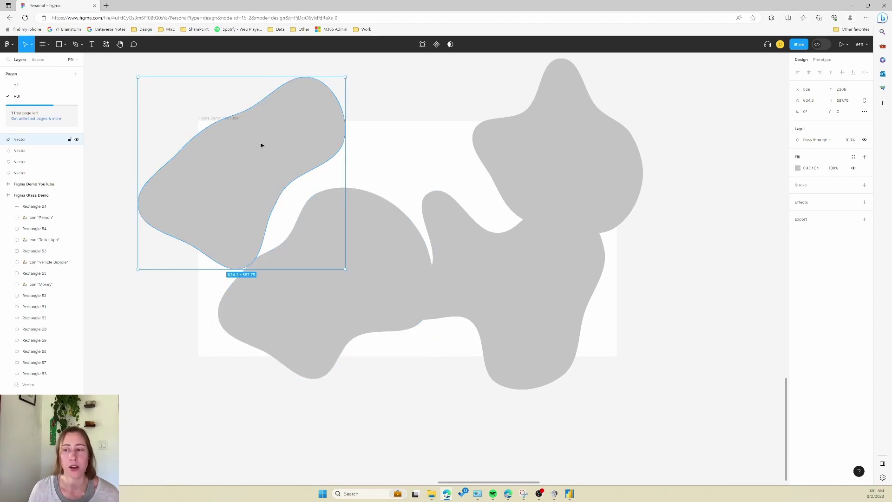
pyautogui.click(798, 169)
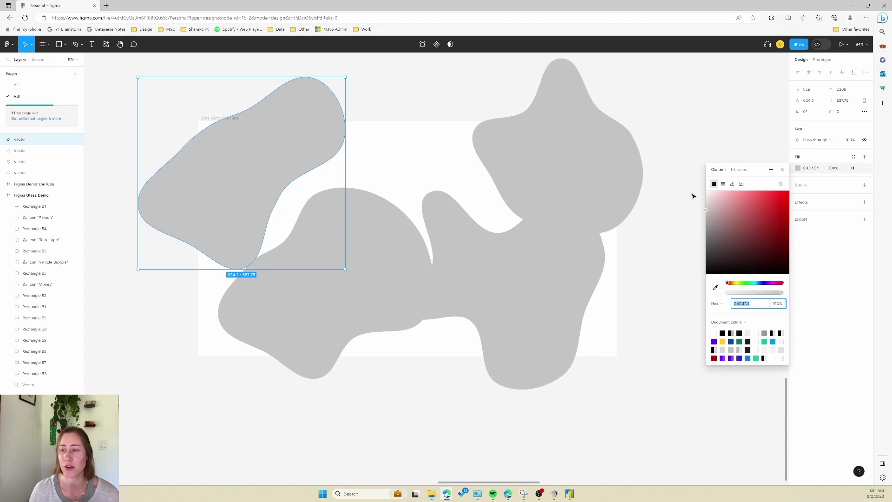
pyautogui.click(732, 283)
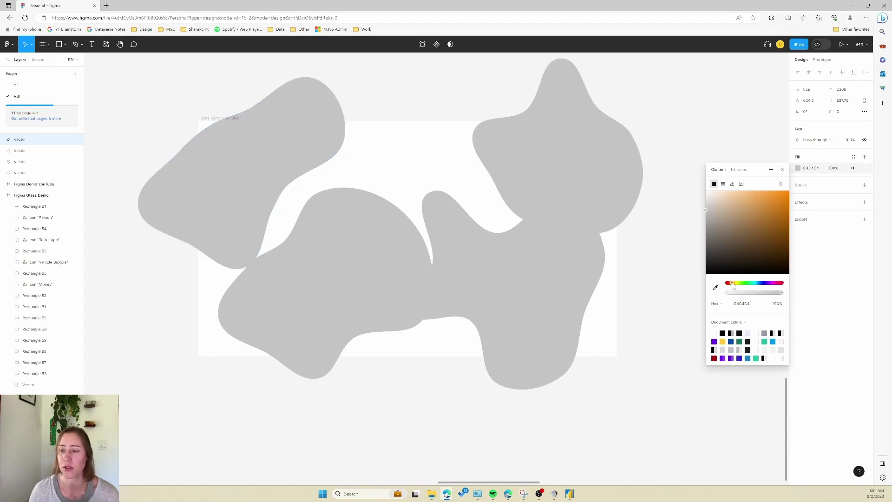
pyautogui.click(734, 202)
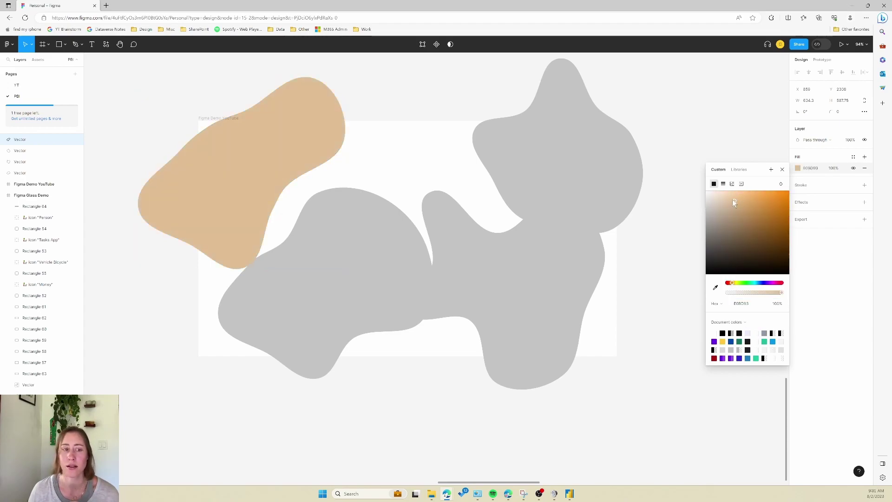
# Step: Fill the lower-left blob with a pale yellow
pyautogui.click(385, 282)
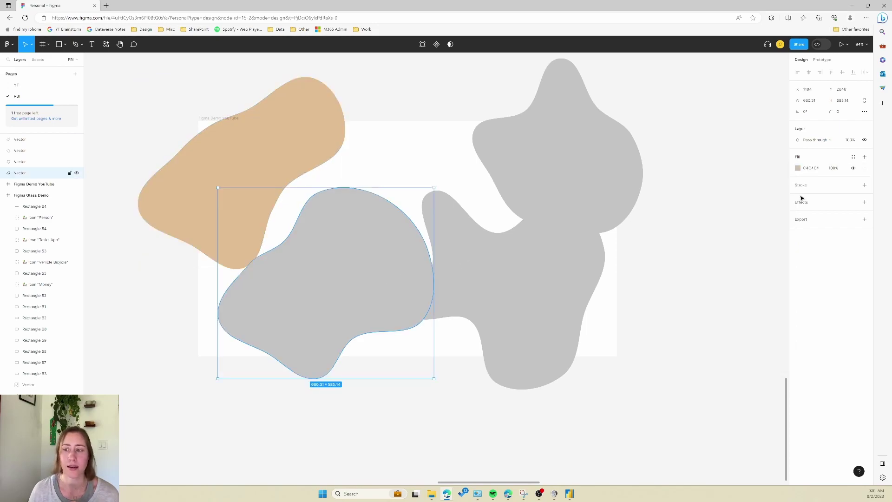
pyautogui.click(797, 168)
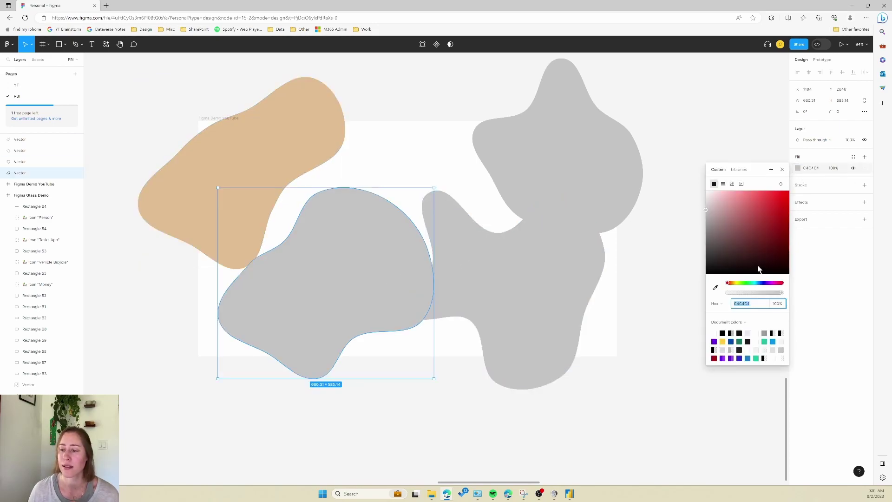
pyautogui.click(736, 283)
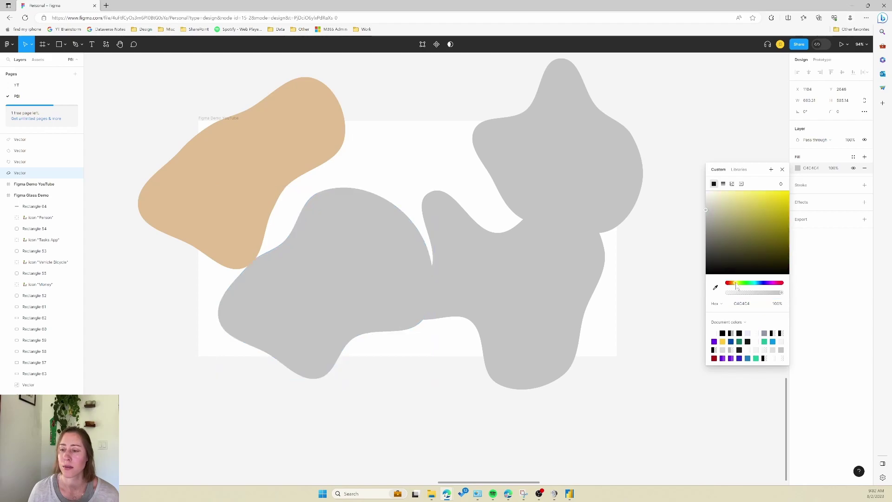
pyautogui.moveTo(735, 193); pyautogui.dragTo(736, 191)
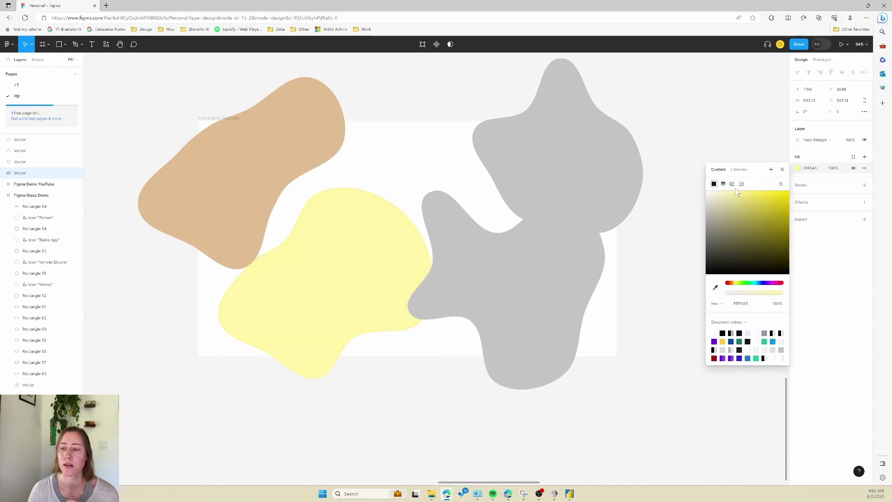
# Step: Fill the lower-right blob with a light pink
pyautogui.click(472, 279)
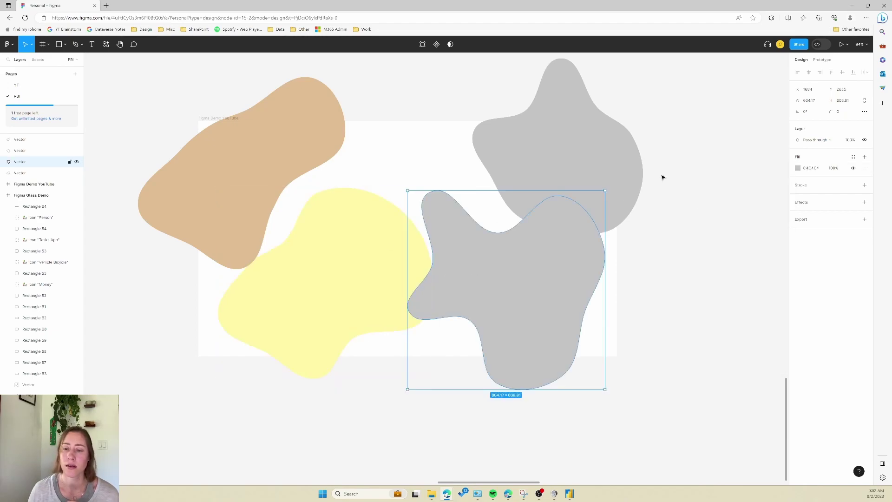
pyautogui.click(799, 168)
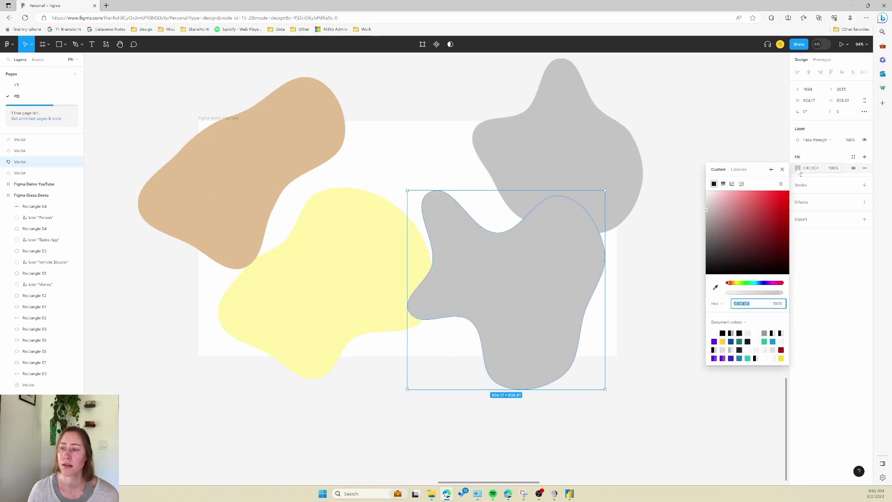
pyautogui.moveTo(722, 191); pyautogui.dragTo(726, 194)
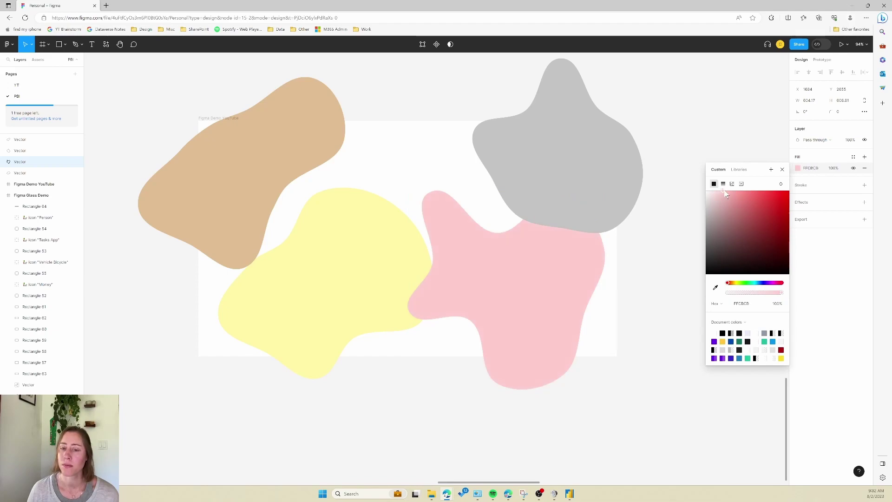
# Step: Fill the upper-right blob with a medium orange
pyautogui.click(575, 138)
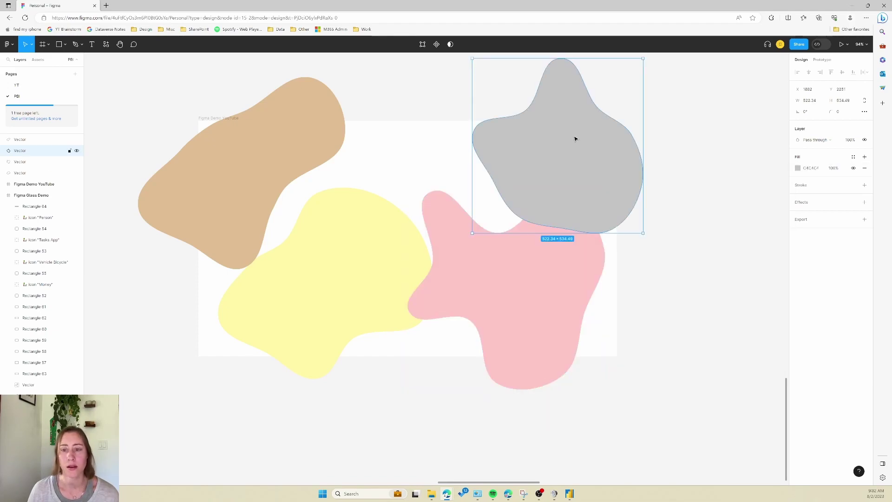
pyautogui.click(798, 168)
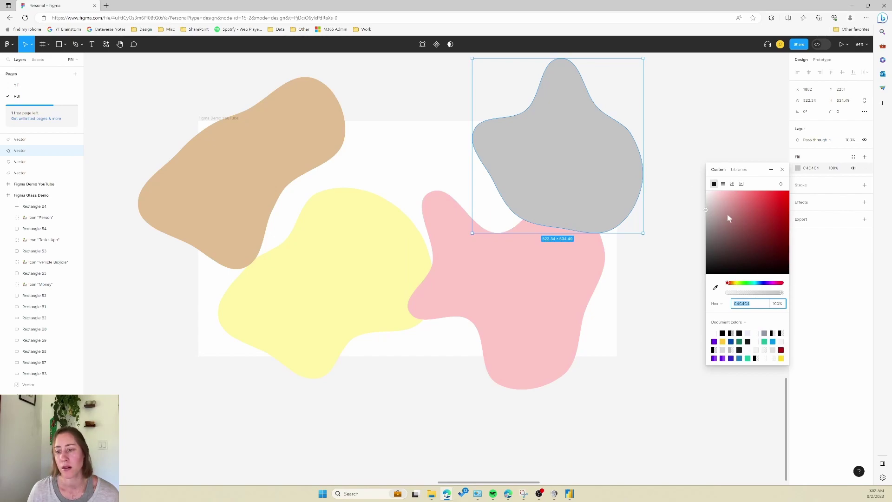
pyautogui.click(732, 284)
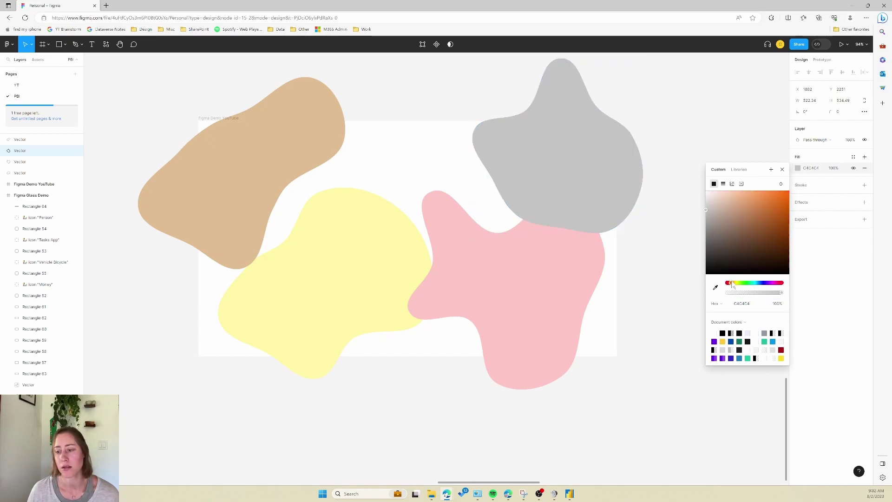
pyautogui.click(769, 196)
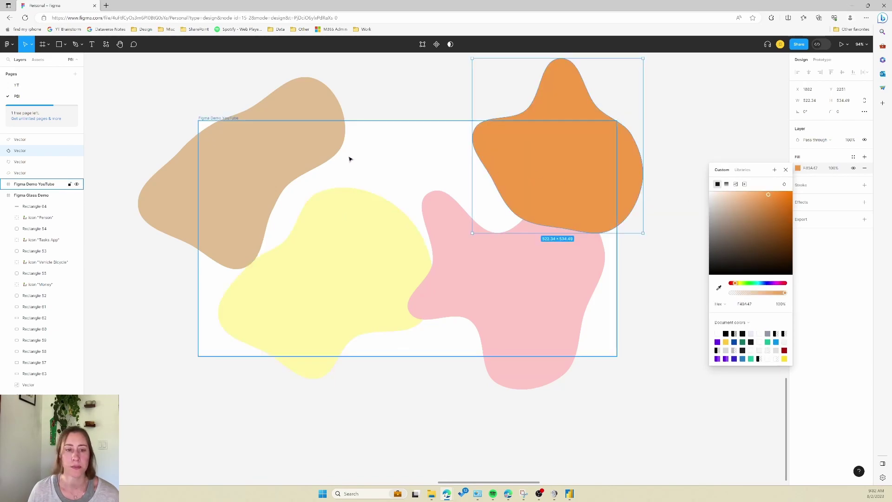
# Step: Move the tan blob up and left past the frame's upper-left corner and enlarge it to cover most of the frame's left side
pyautogui.click(272, 149)
pyautogui.moveTo(251, 129); pyautogui.dragTo(236, 107)
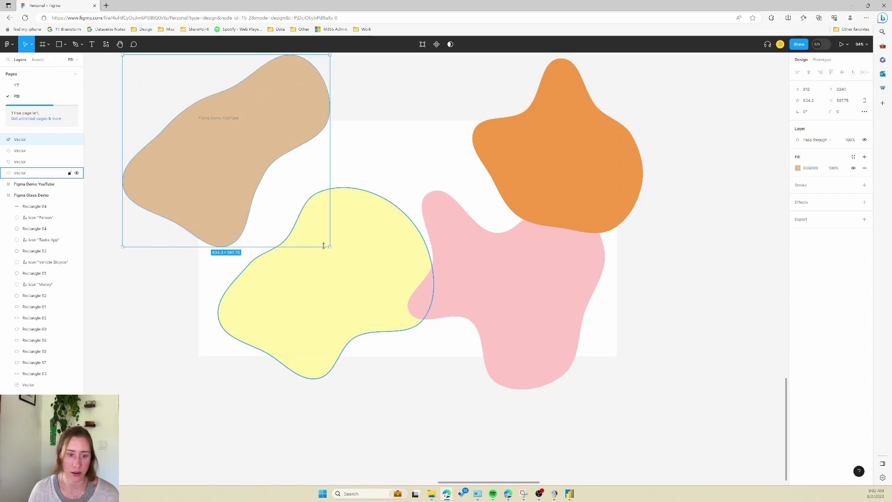
pyautogui.moveTo(330, 248); pyautogui.dragTo(408, 311)
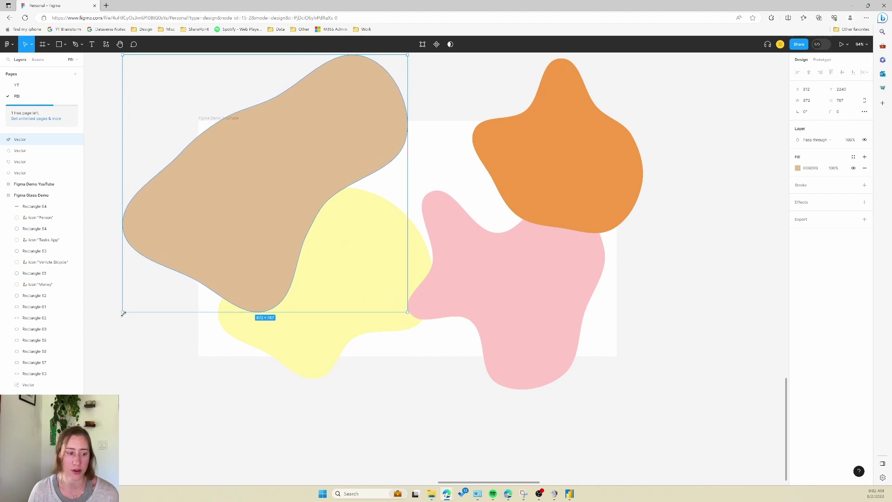
pyautogui.moveTo(122, 312); pyautogui.dragTo(120, 230)
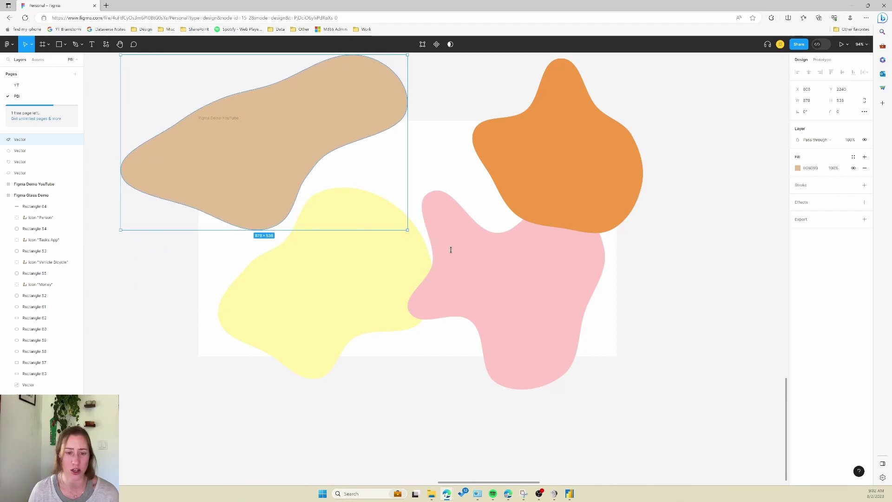
pyautogui.moveTo(407, 230); pyautogui.dragTo(411, 342)
# Step: Enlarge the yellow blob past the frame's lower-left corner and across the middle of the frame
pyautogui.click(301, 363)
pyautogui.moveTo(218, 378); pyautogui.dragTo(134, 404)
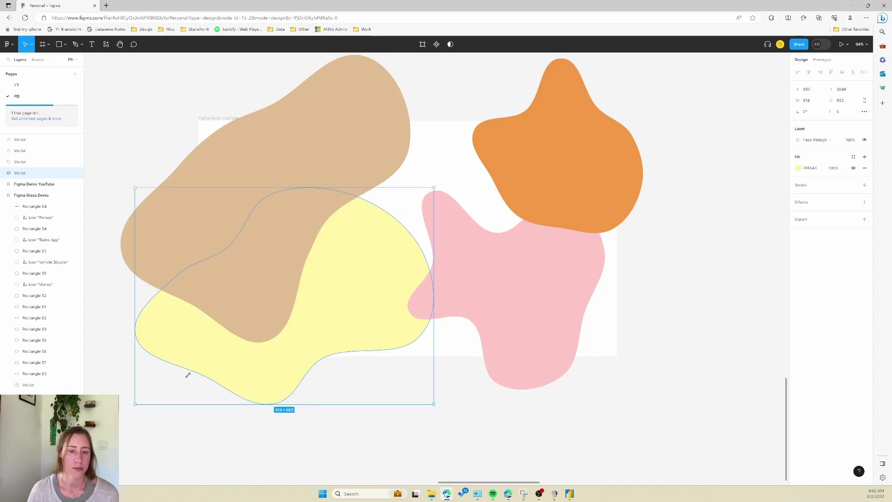
pyautogui.moveTo(432, 189); pyautogui.dragTo(531, 153)
# Step: Enlarge the pink blob to about 1003 × 812 and shift it left to cover the frame's lower-right corner
pyautogui.click(571, 325)
pyautogui.moveTo(603, 386); pyautogui.dragTo(738, 458)
pyautogui.moveTo(635, 347); pyautogui.dragTo(559, 347)
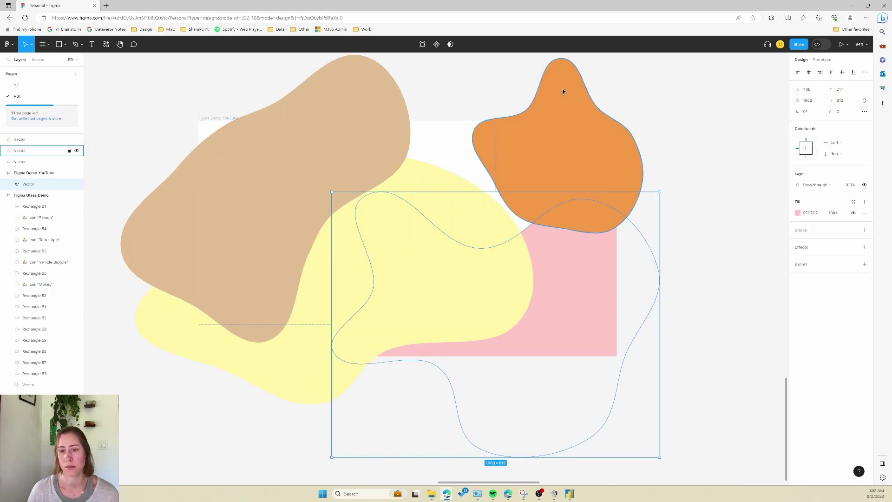
# Step: Enlarge the orange blob to about 1164 × 654 and reposition it over the frame's upper-right area
pyautogui.click(563, 90)
pyautogui.moveTo(472, 233); pyautogui.dragTo(259, 273)
pyautogui.moveTo(557, 180); pyautogui.dragTo(578, 140)
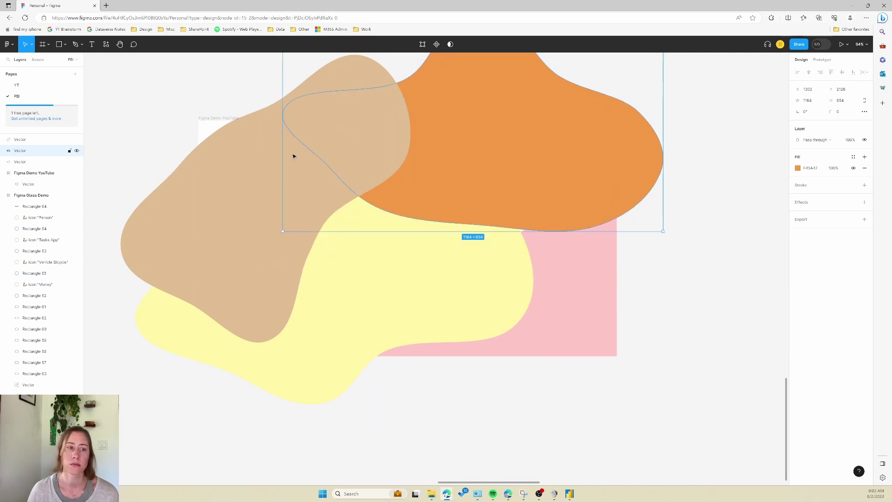
# Step: Resize the tan blob to about 935 × 958 and stretch the orange blob's height to about 677
pyautogui.click(293, 155)
pyautogui.moveTo(120, 55); pyautogui.dragTo(104, 98)
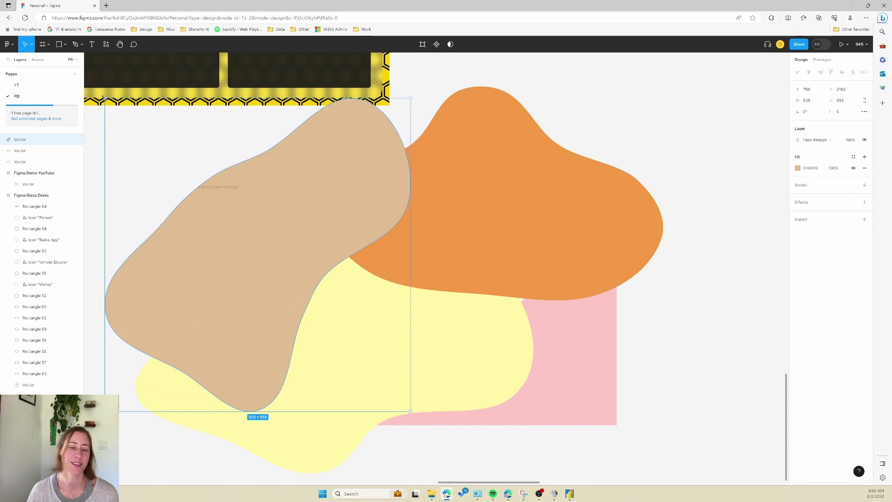
pyautogui.click(552, 293)
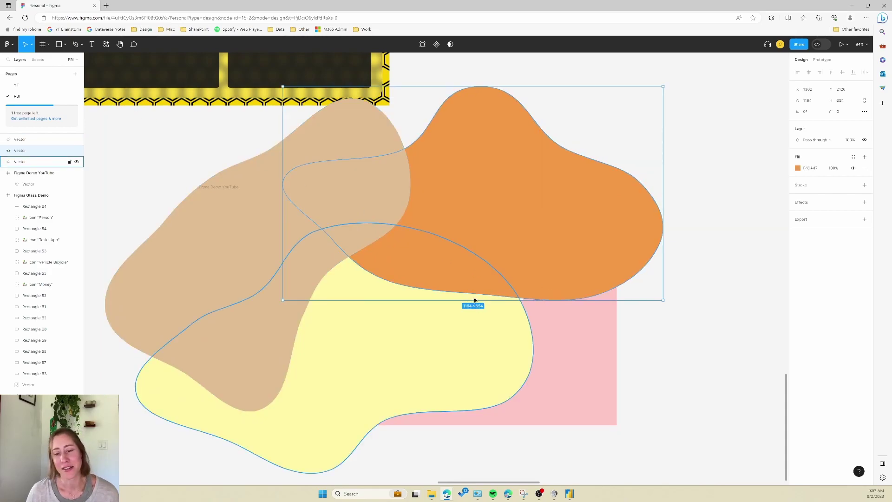
pyautogui.moveTo(568, 302); pyautogui.dragTo(568, 307)
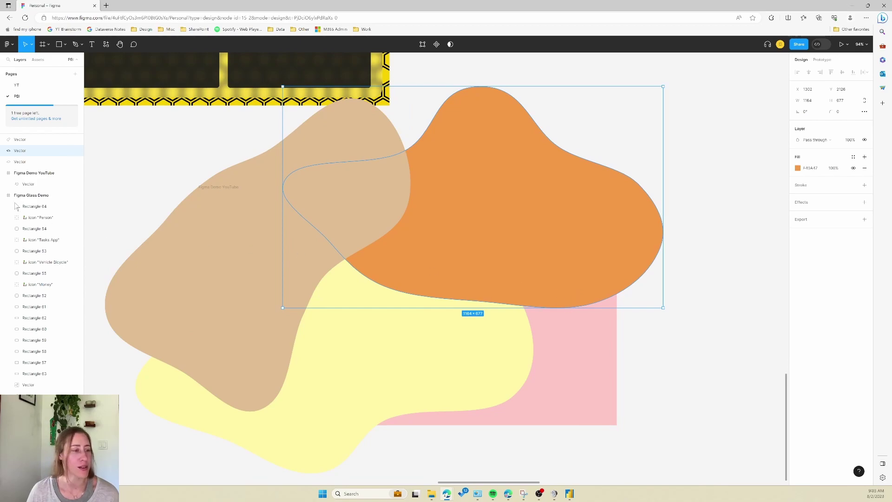
# Step: Move the tan, orange and yellow blob layers together into the Figma Demo YouTube frame so they are clipped to it
pyautogui.click(22, 140)
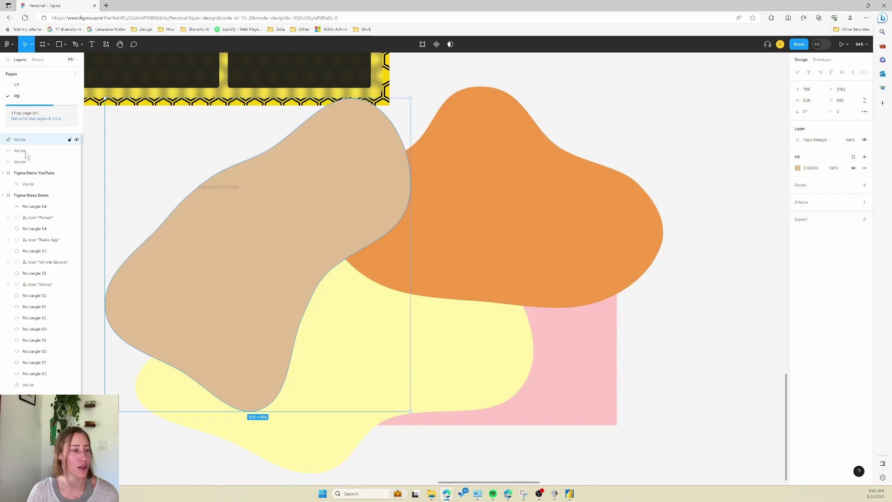
pyautogui.keyDown('shift'); pyautogui.click(26, 152); pyautogui.keyUp('shift')
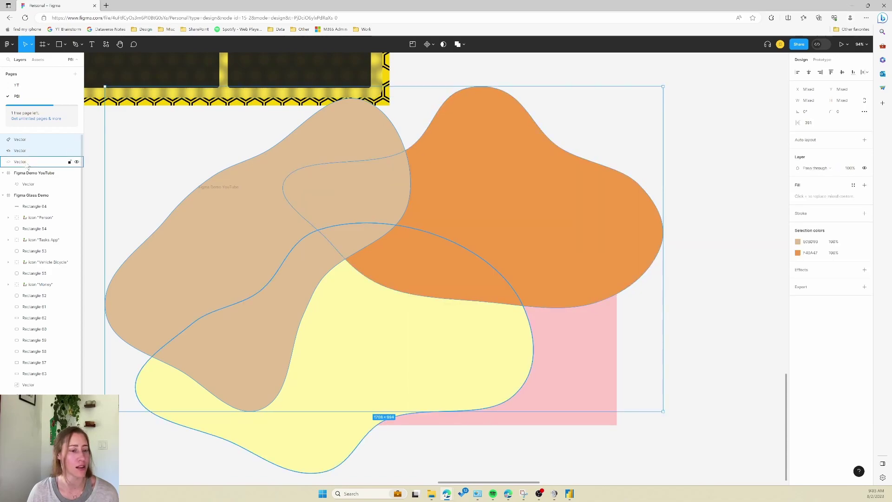
pyautogui.keyDown('shift'); pyautogui.click(26, 163); pyautogui.keyUp('shift')
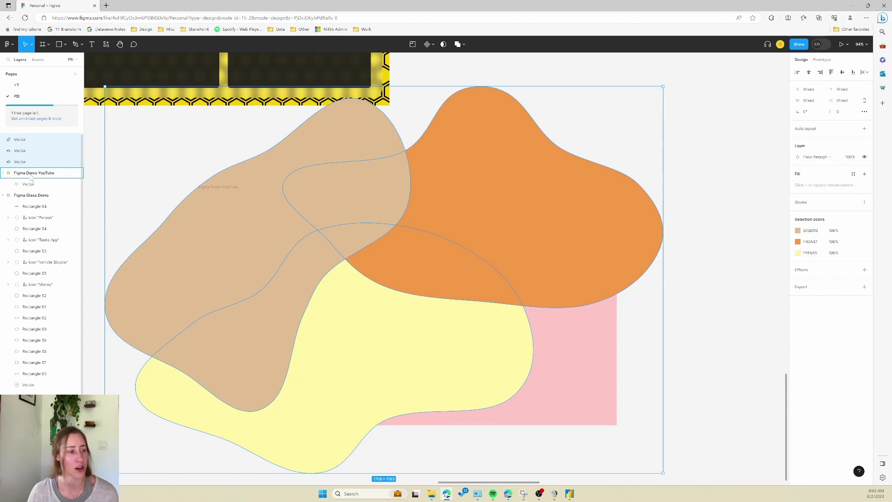
pyautogui.moveTo(31, 177); pyautogui.dragTo(29, 176)
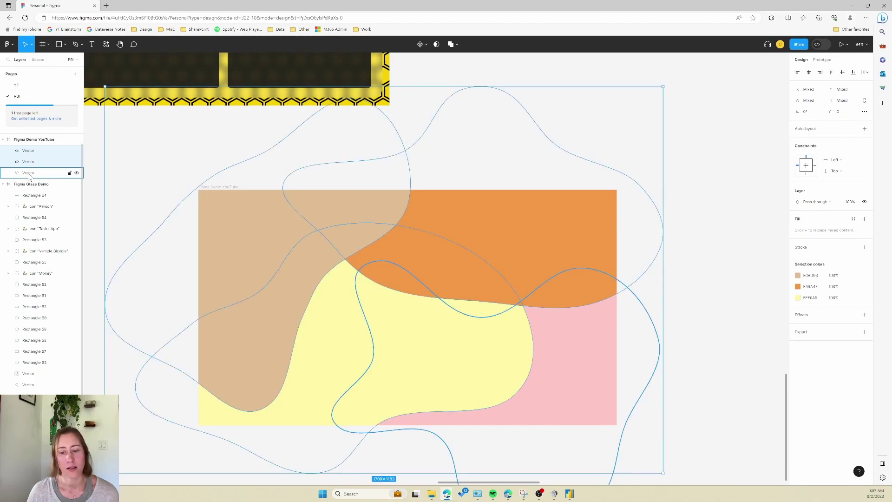
pyautogui.click(724, 257)
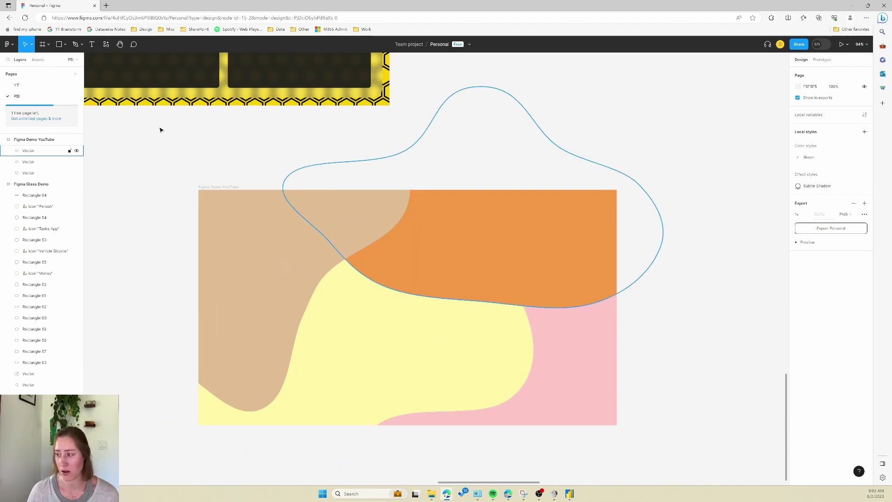
# Step: Draw a rectangle of about 1243 × 690 over the blobs, leaving a thin margin inside the frame's edges
pyautogui.click(59, 46)
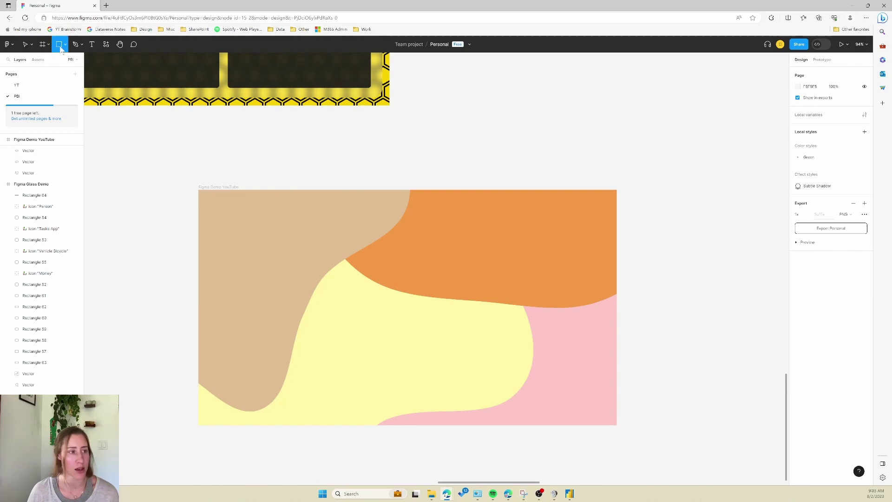
pyautogui.click(65, 45)
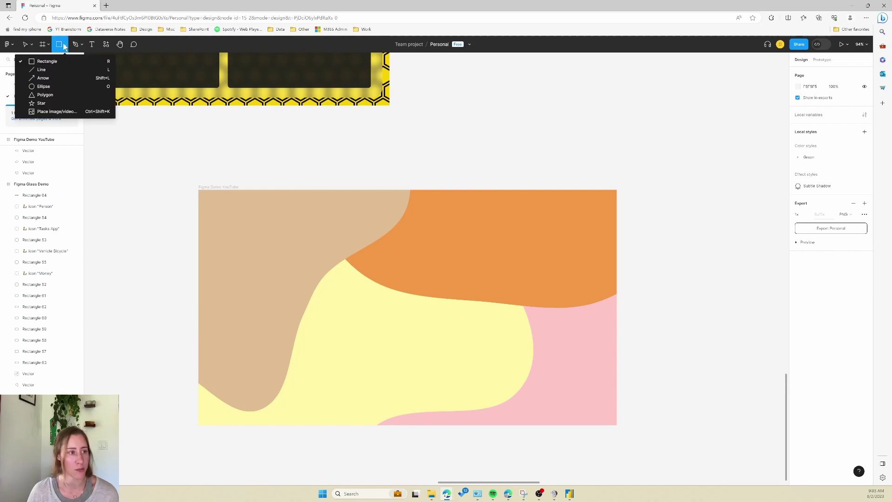
pyautogui.click(47, 61)
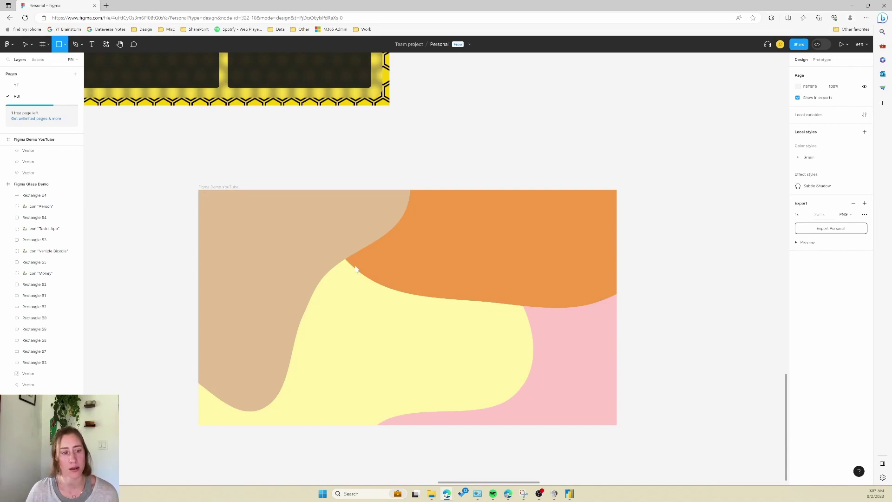
pyautogui.moveTo(205, 195); pyautogui.dragTo(488, 362)
pyautogui.moveTo(590, 408); pyautogui.dragTo(610, 420)
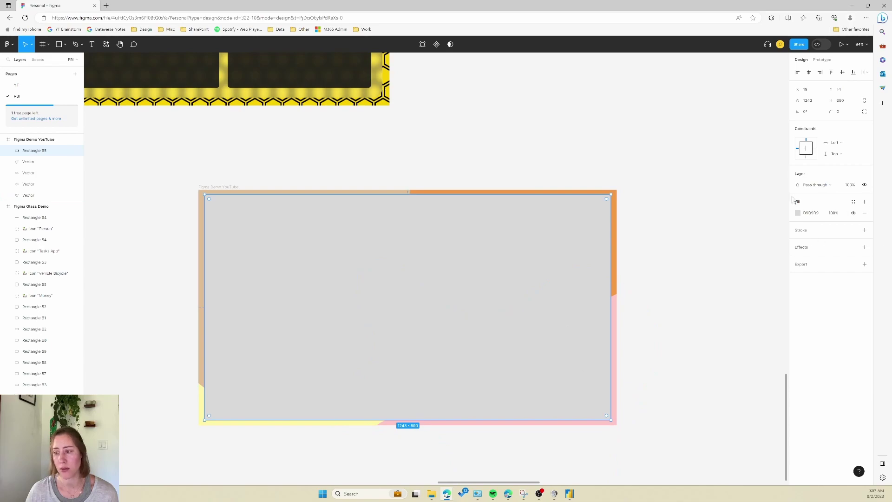
# Step: Fill the large rectangle with white FFFFFF at 15% opacity
pyautogui.click(798, 213)
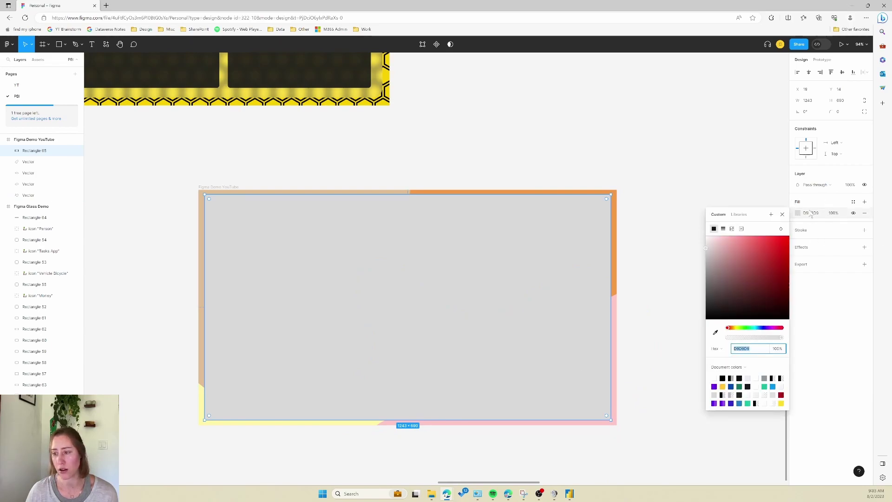
pyautogui.moveTo(710, 240); pyautogui.dragTo(704, 233)
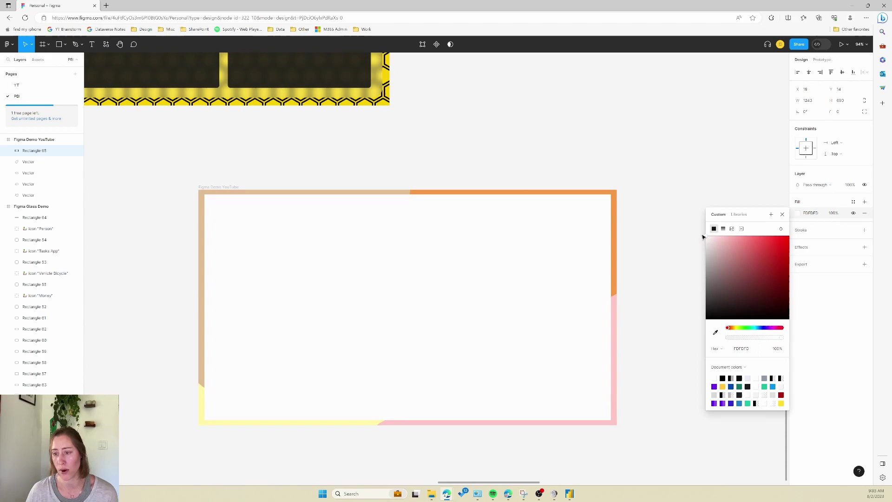
pyautogui.click(834, 214)
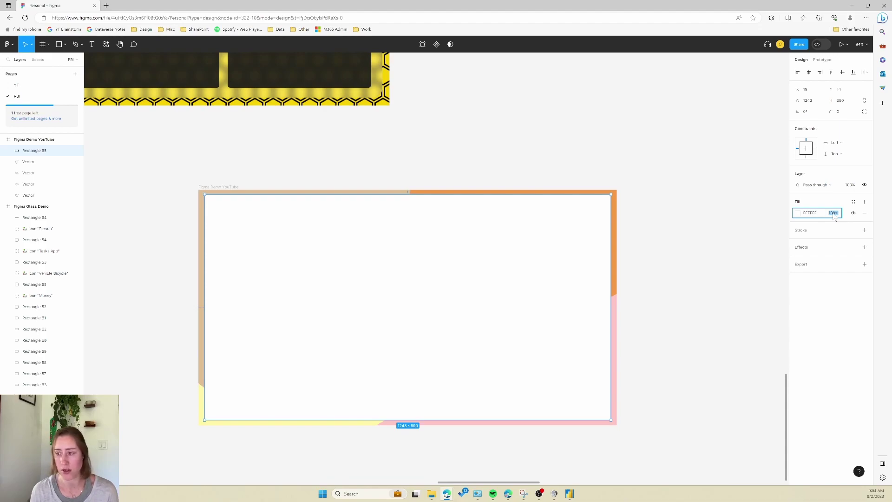
pyautogui.write('15')
pyautogui.press('Return')
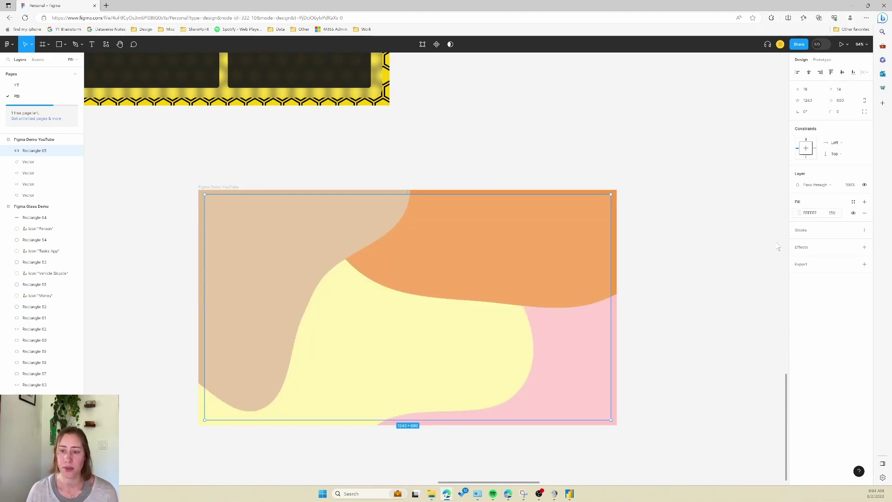
# Step: Set the large rectangle's corner radius to 20
pyautogui.click(839, 114)
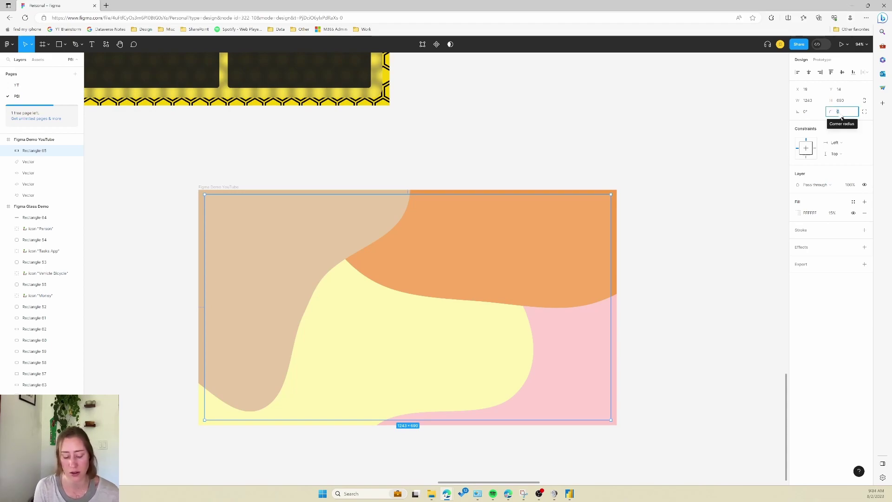
pyautogui.write('2')
pyautogui.press('Return')
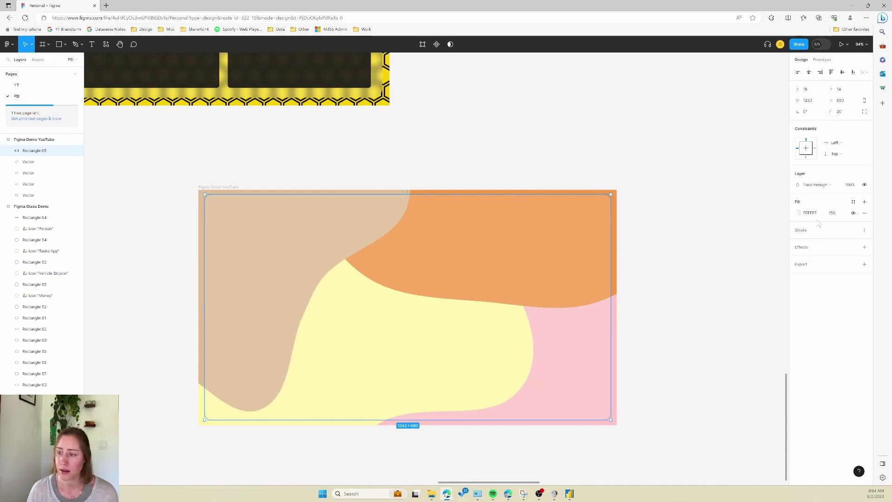
# Step: Add a background blur effect to the large translucent rectangle and set its blur to 14
pyautogui.click(865, 247)
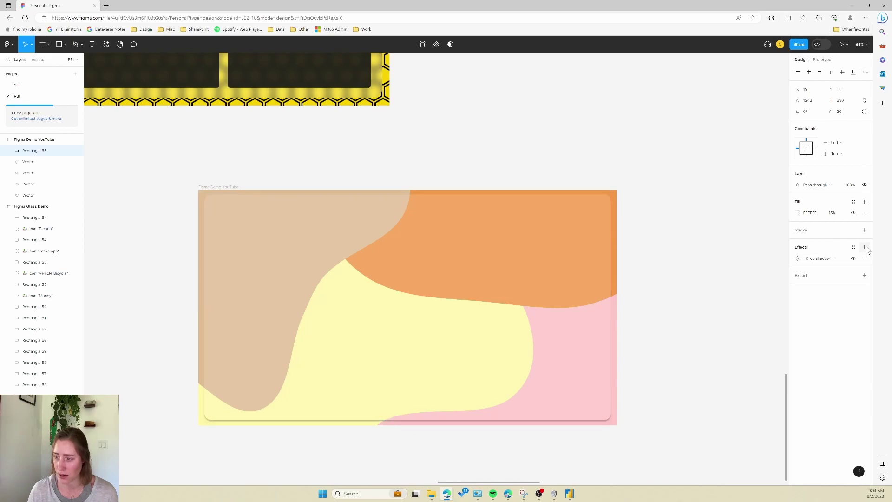
pyautogui.click(843, 260)
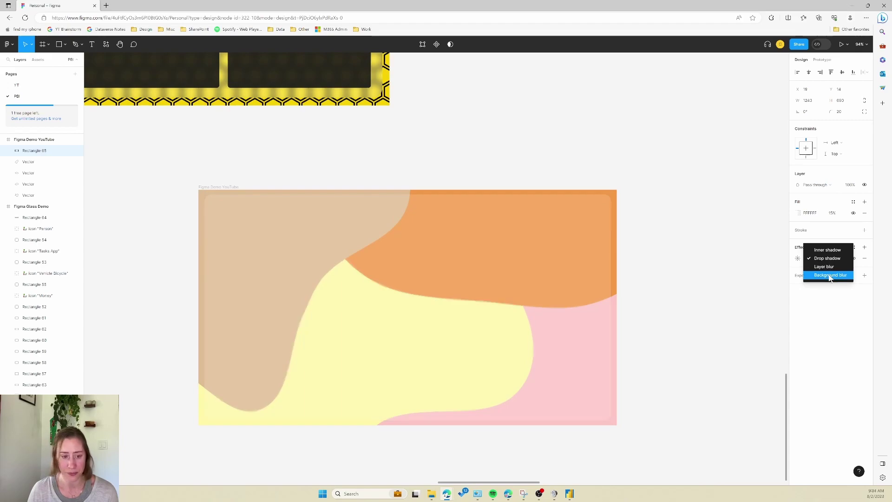
pyautogui.click(830, 276)
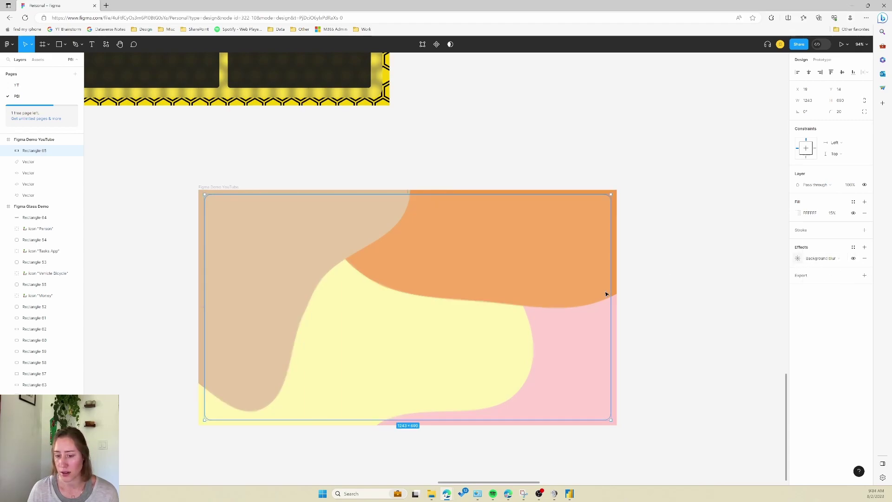
pyautogui.click(798, 259)
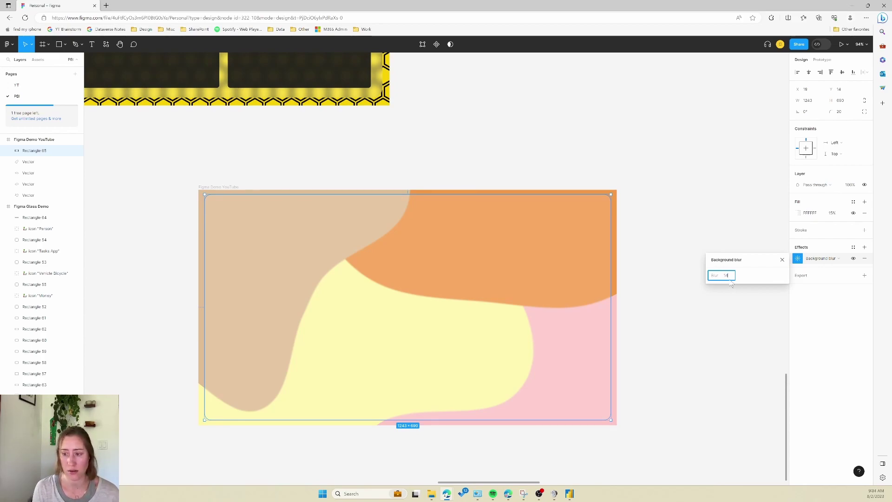
pyautogui.write('14')
pyautogui.press('Return')
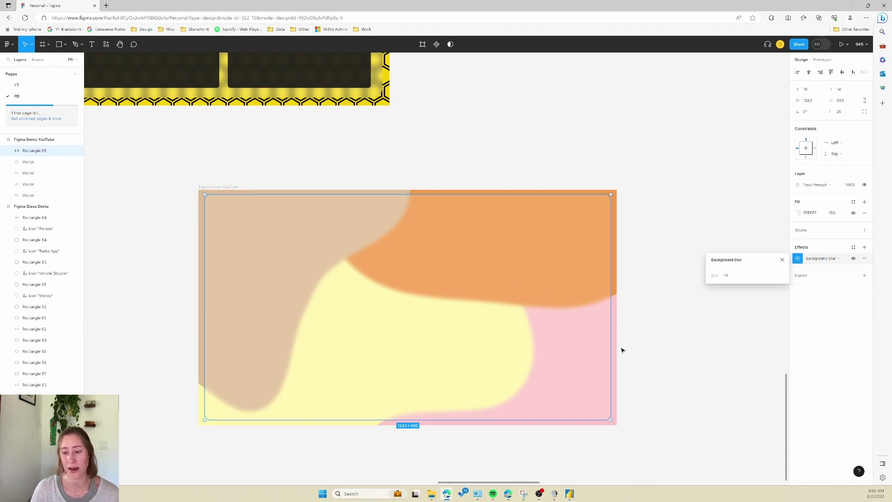
# Step: Select the orange blob, search the plugins for "pattern" and open Hero Patterns for Figma
pyautogui.click(472, 191)
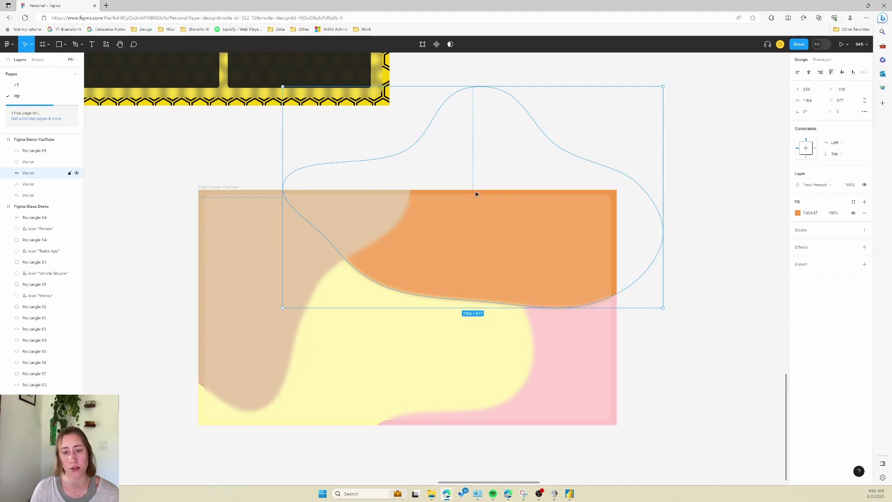
pyautogui.click(106, 45)
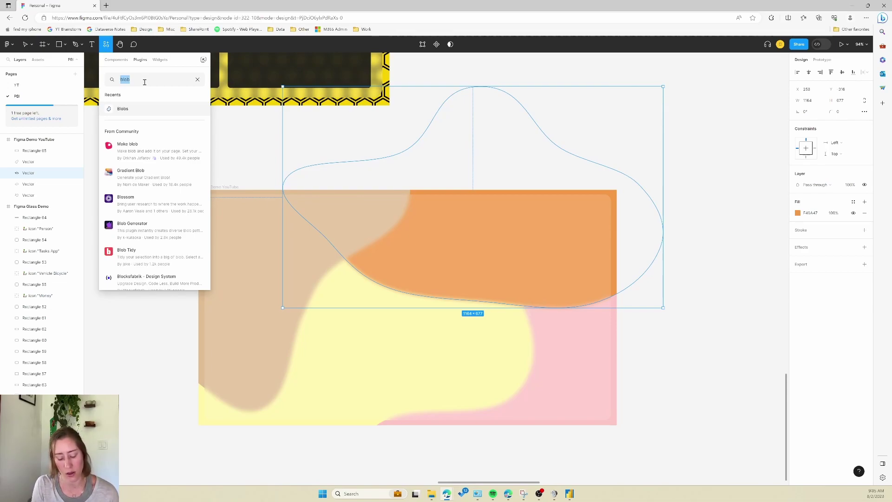
pyautogui.write('pattern')
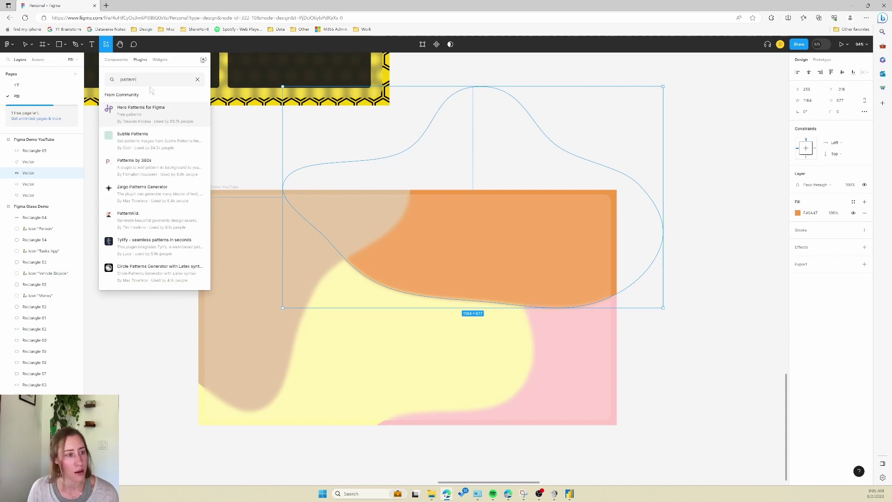
pyautogui.moveTo(141, 109)
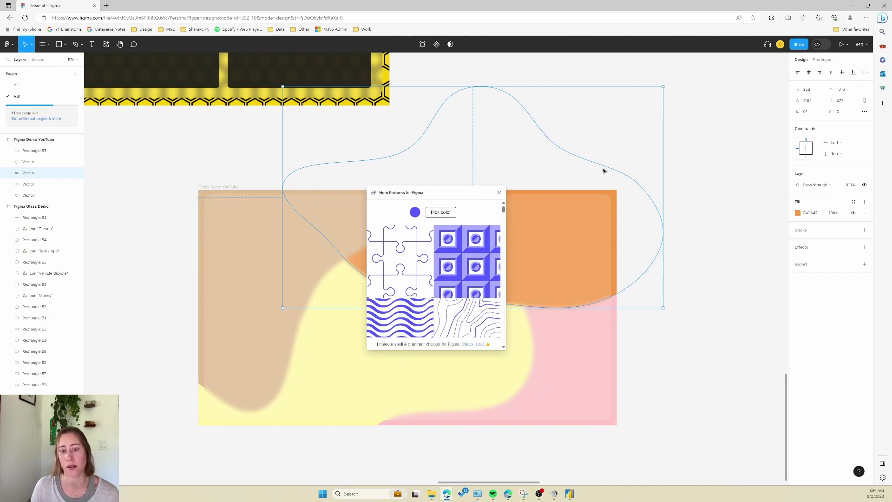
# Step: Set the pattern colour to near-black in the Hero Patterns plugin
pyautogui.click(436, 213)
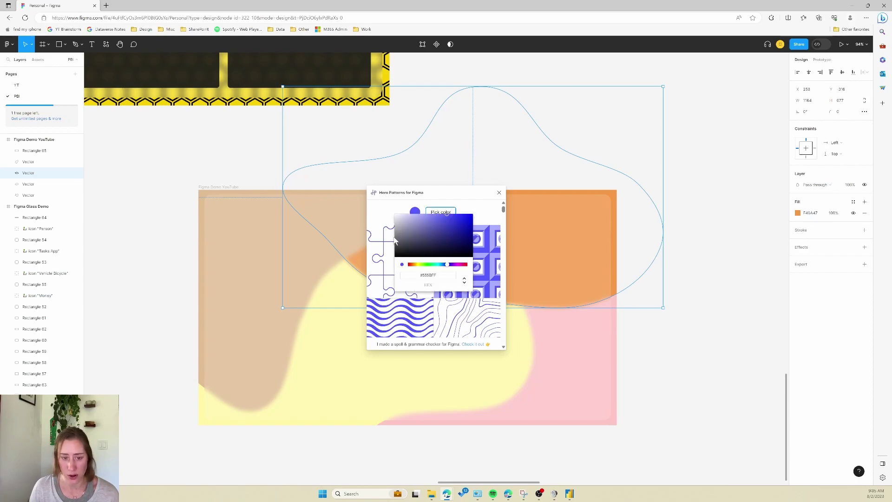
pyautogui.click(396, 256)
pyautogui.click(395, 253)
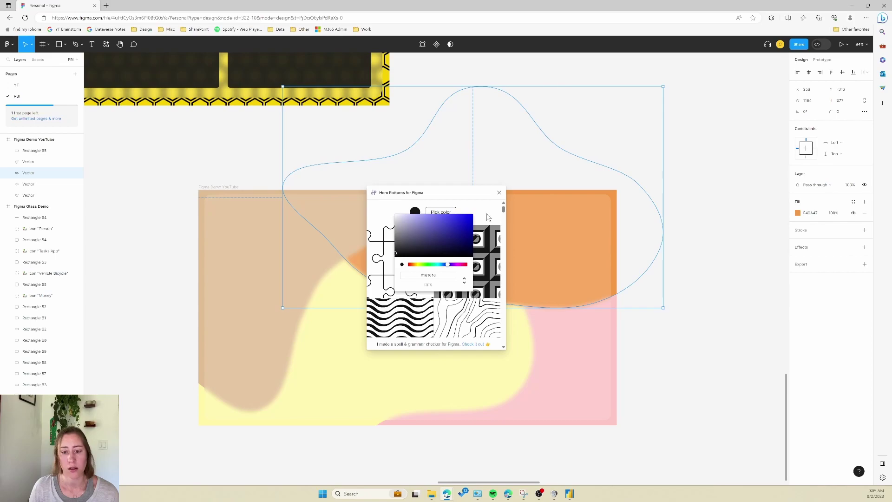
pyautogui.click(492, 213)
# Step: Apply the hexagon honeycomb pattern to the orange blob
pyautogui.scroll(-4, 477, 250)
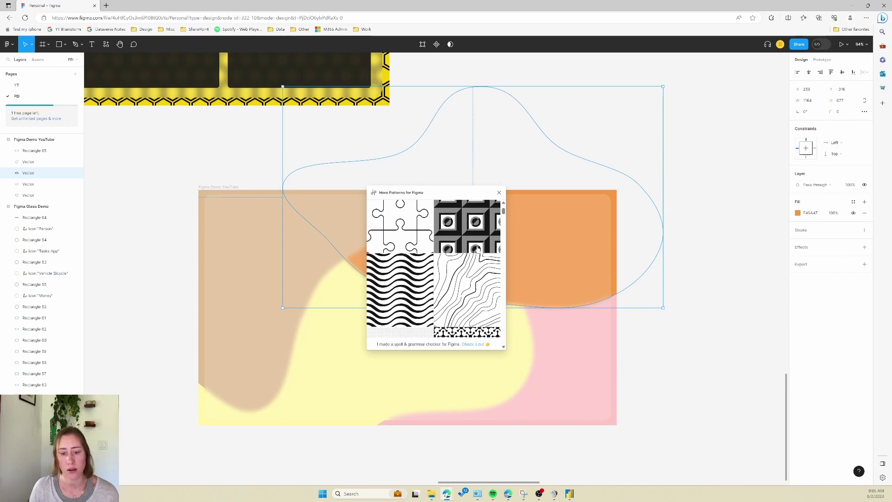
pyautogui.scroll(-5, 477, 250)
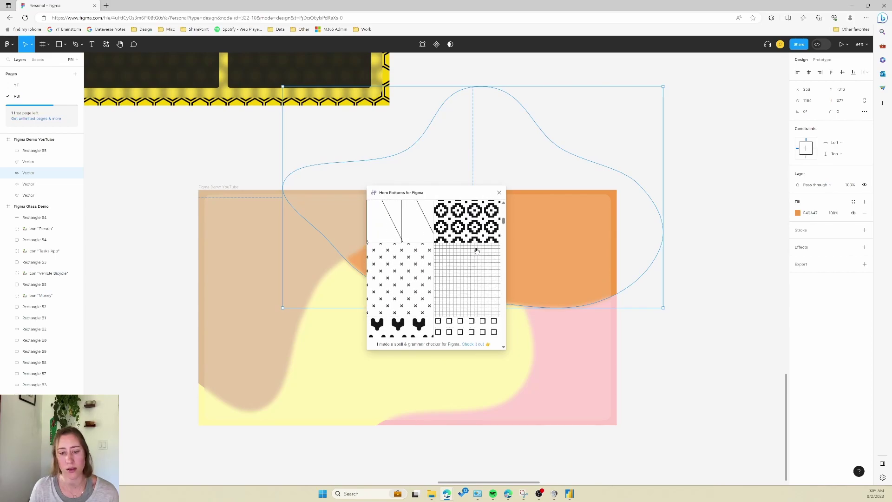
pyautogui.scroll(-5, 476, 251)
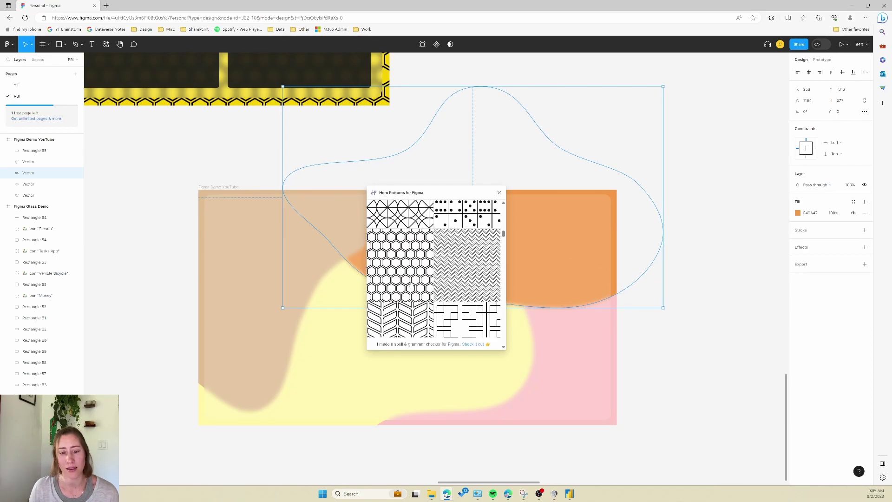
pyautogui.click(410, 271)
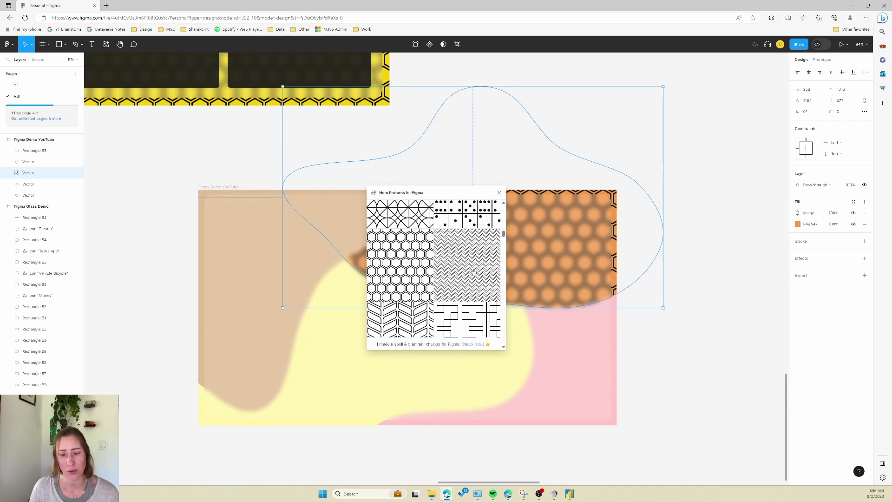
# Step: Add the fine dotted pattern as another fill on the orange blob and close the pattern plugin
pyautogui.scroll(5, 413, 256)
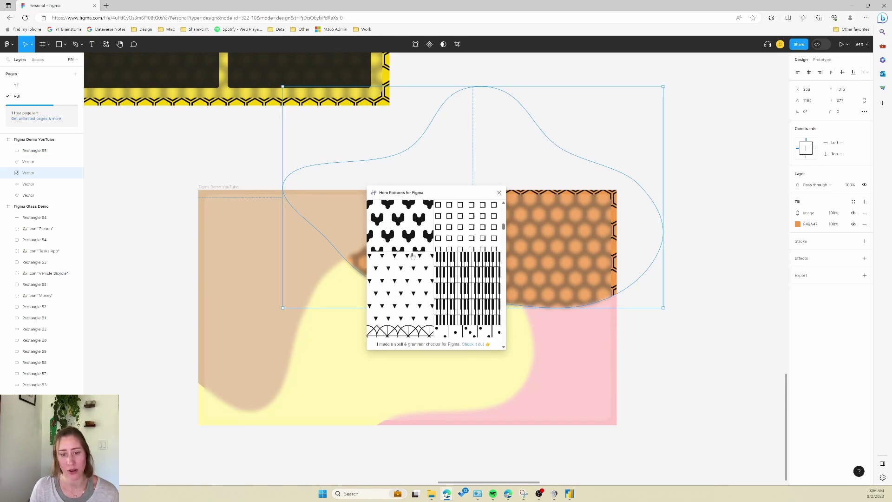
pyautogui.scroll(8, 413, 256)
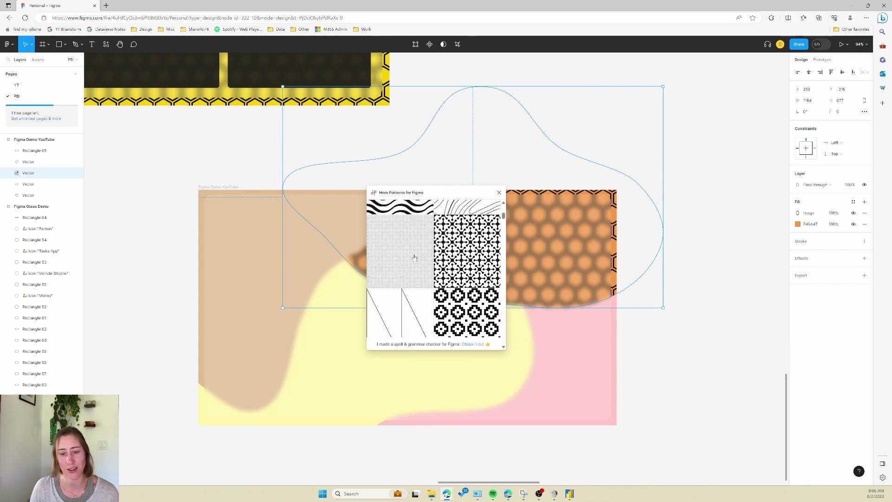
pyautogui.click(414, 257)
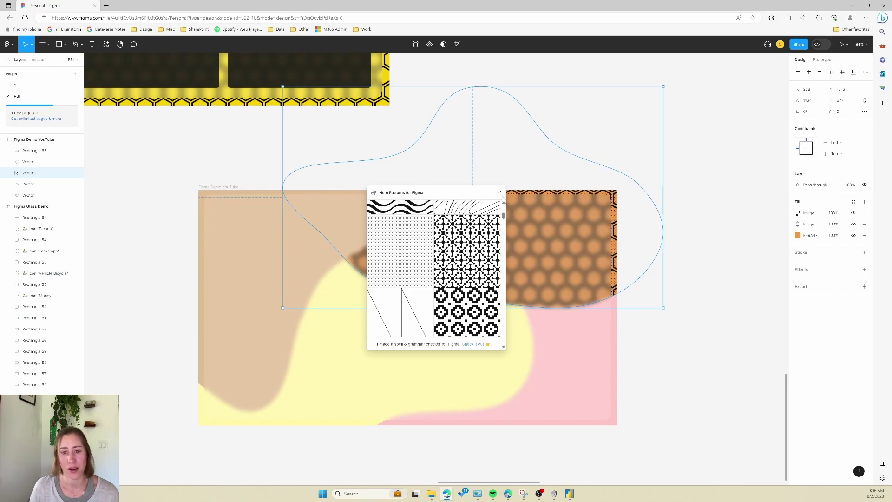
pyautogui.click(499, 192)
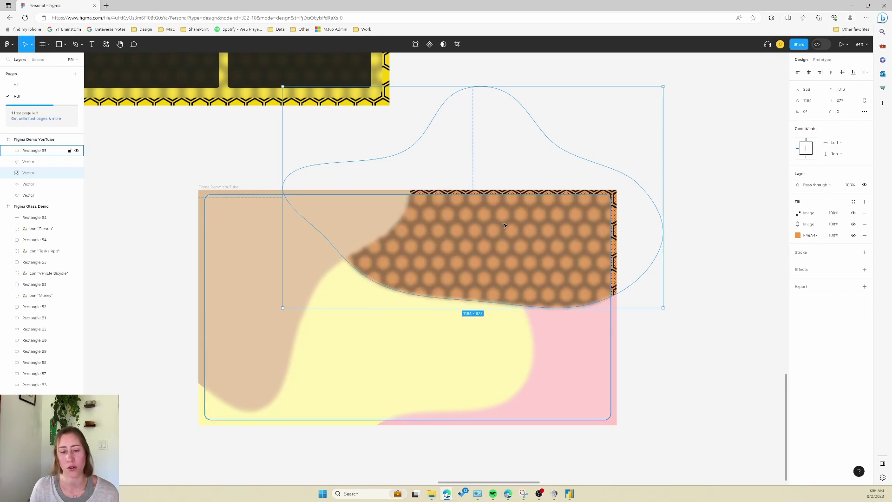
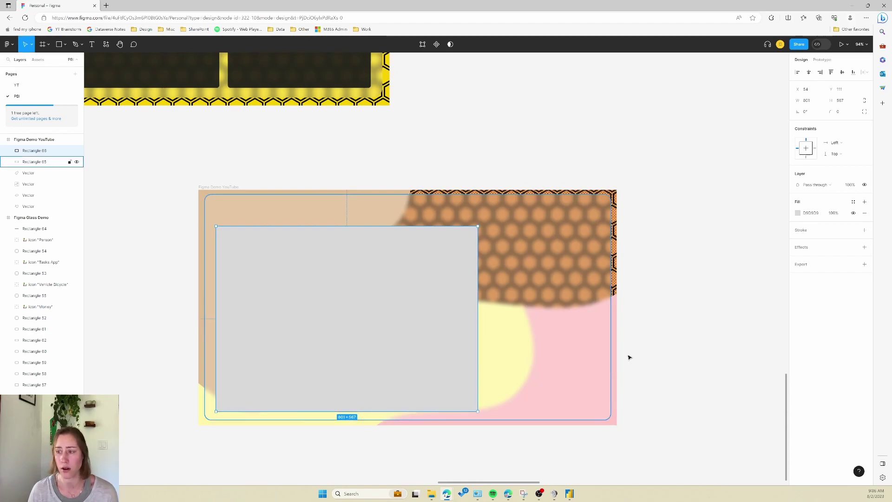
# Step: Fill the new 801 × 567 rectangle with white FFFFFF at 90% opacity
pyautogui.click(799, 213)
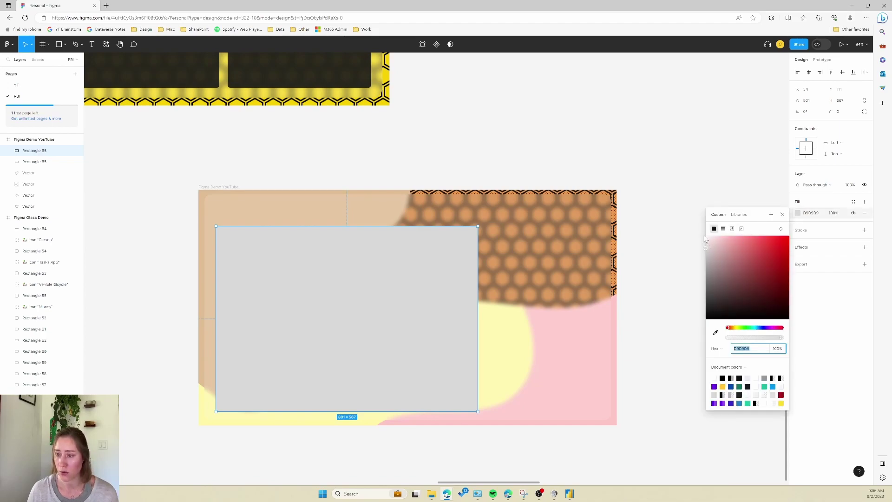
pyautogui.moveTo(706, 240); pyautogui.dragTo(705, 237)
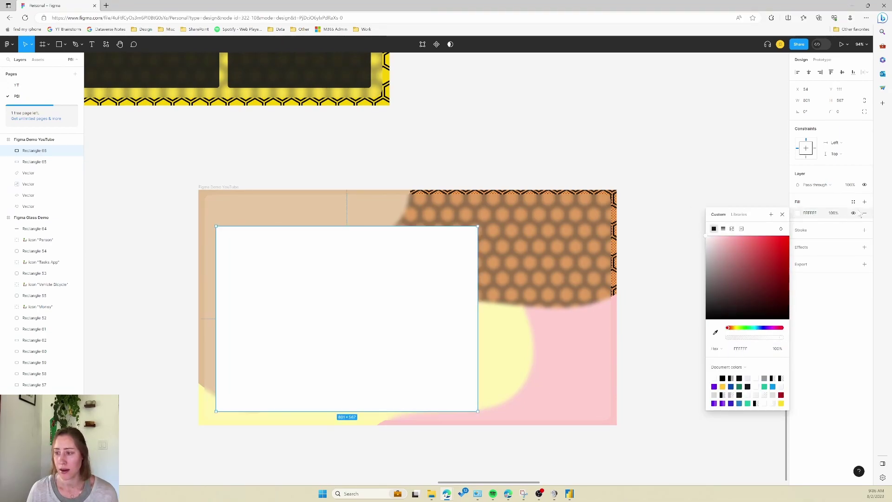
pyautogui.click(834, 213)
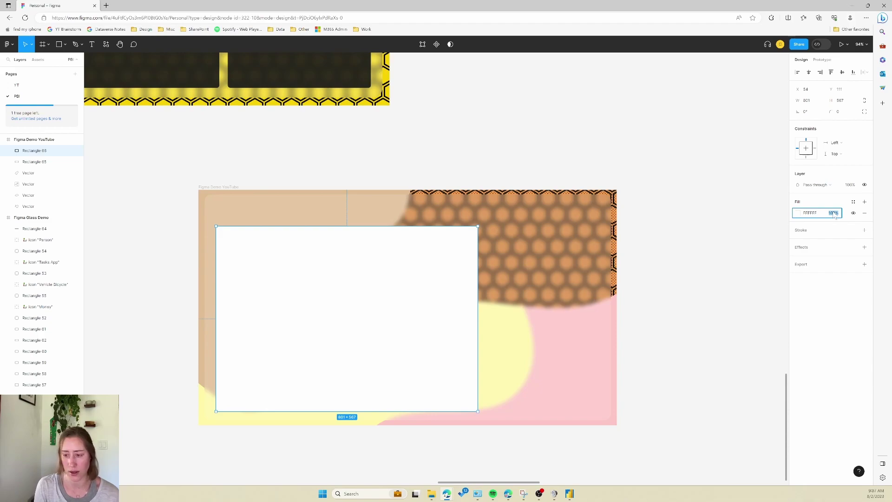
pyautogui.write('90')
pyautogui.press('Return')
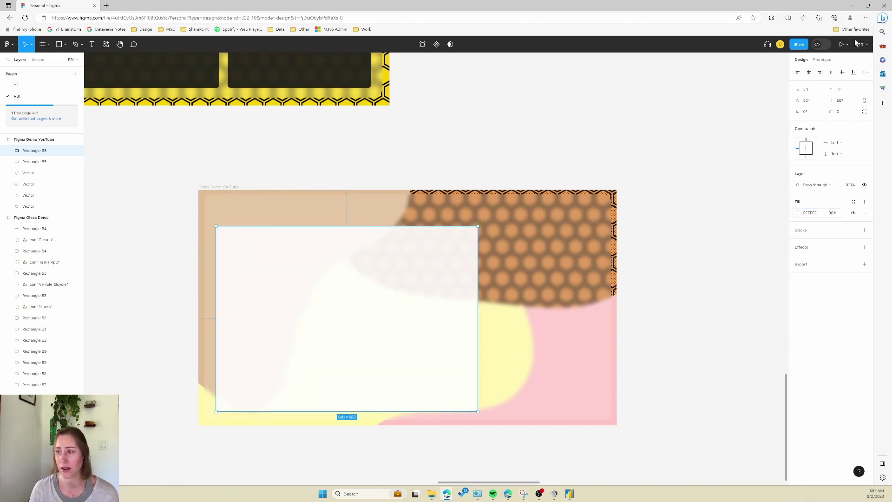
# Step: Round the corners of the 90% white rectangle and shift it slightly closer to the frame's left edge
pyautogui.click(839, 113)
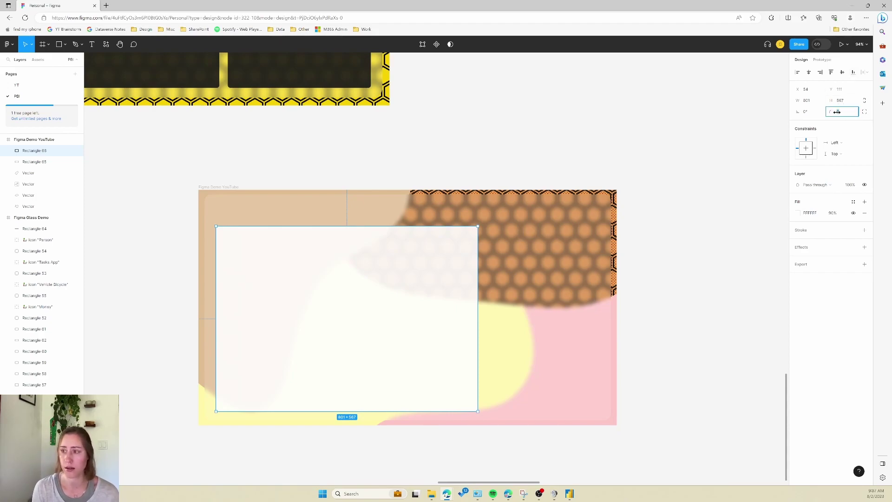
pyautogui.write('20')
pyautogui.press('Return')
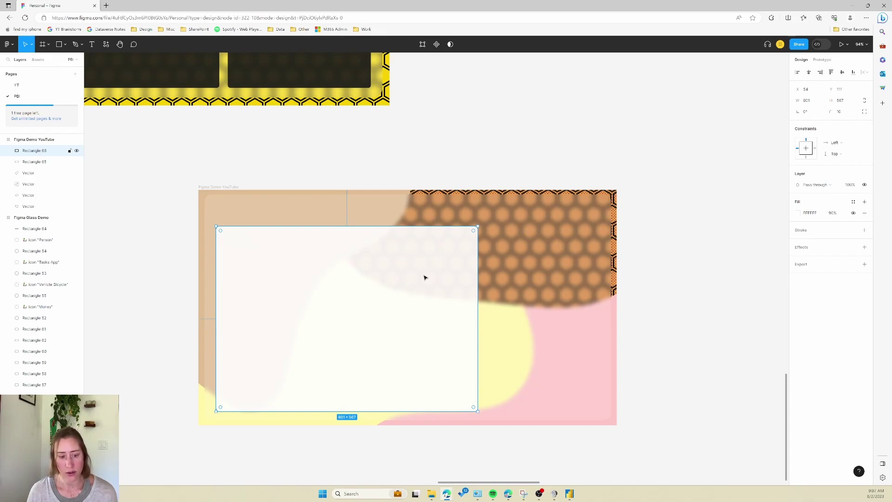
pyautogui.moveTo(384, 278); pyautogui.dragTo(380, 277)
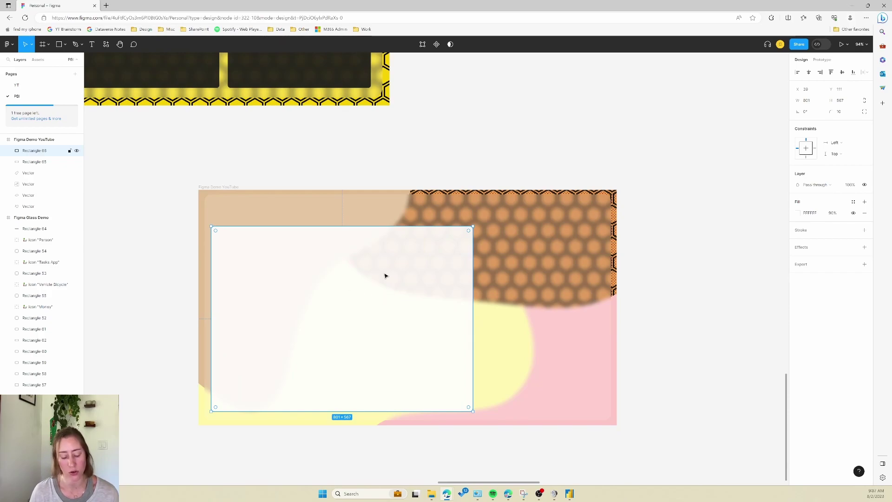
# Step: Duplicate the white rectangle, shrink the copy to about 207 × 142 and place it just right of the original, aligned with its top
pyautogui.hotkey('ctrl', 'd')
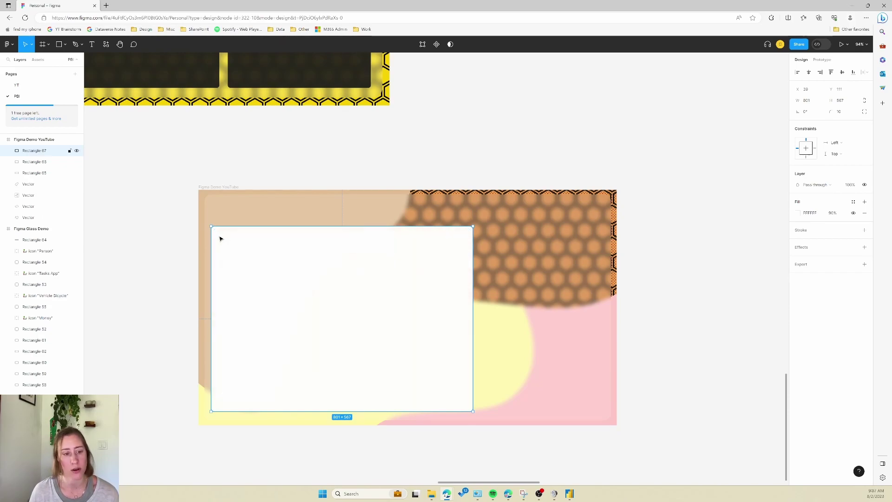
pyautogui.moveTo(210, 225); pyautogui.dragTo(406, 365)
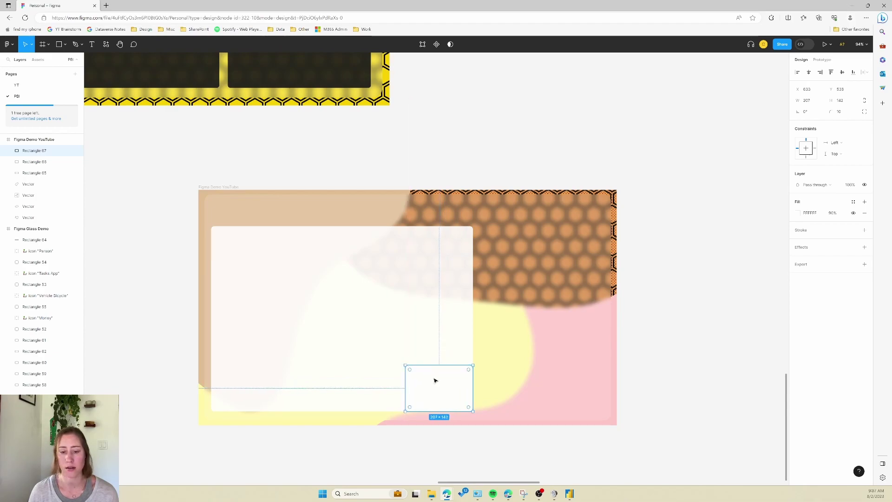
pyautogui.hotkey('ctrl', 'z')
pyautogui.moveTo(509, 252)
pyautogui.mouseDown()
pyautogui.moveTo(508, 271)
pyautogui.moveTo(508, 242)
pyautogui.mouseUp()
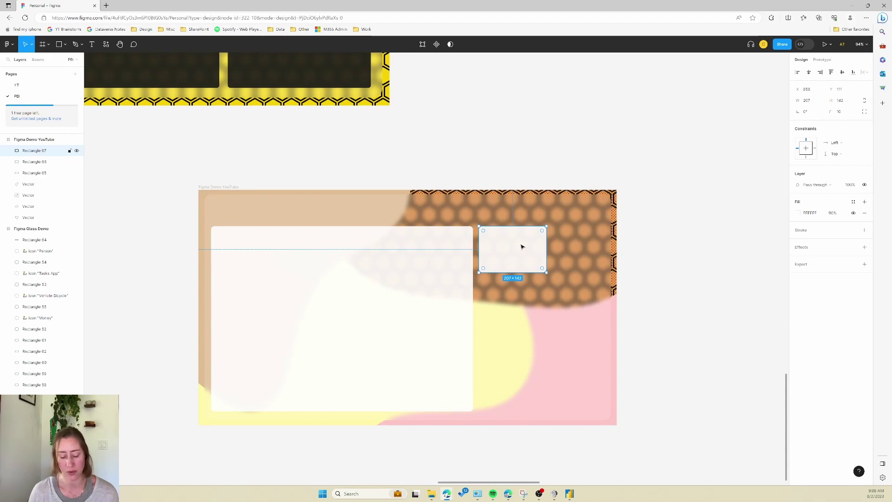
# Step: Copy the small card to its right with equal spacing, and duplicate both cards below to form a 2 × 2 grid
pyautogui.moveTo(527, 255); pyautogui.dragTo(591, 254)
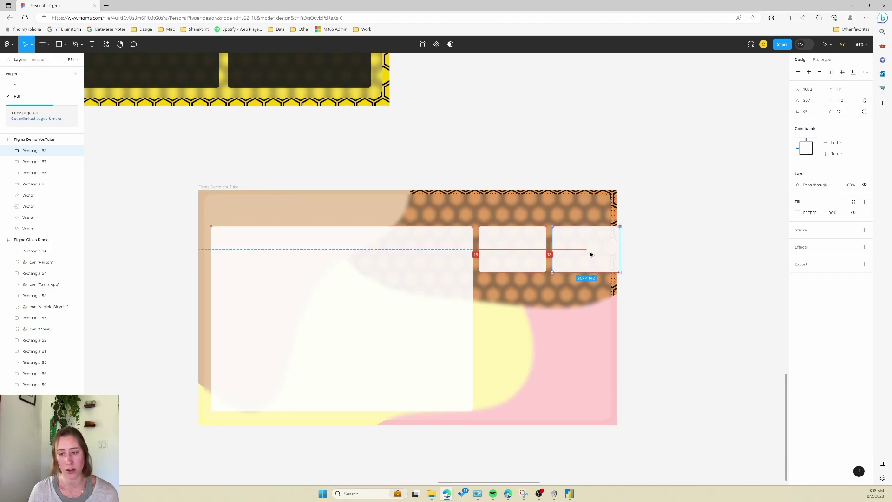
pyautogui.keyDown('shift'); pyautogui.click(521, 257); pyautogui.keyUp('shift')
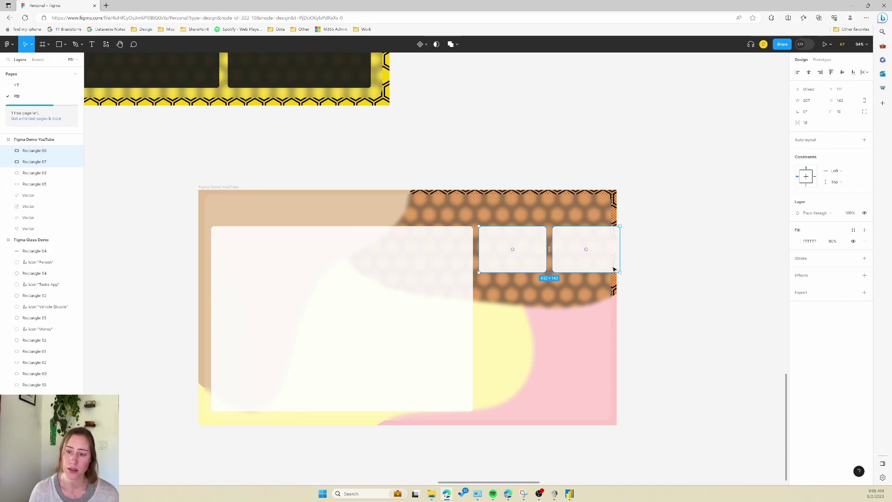
pyautogui.click(509, 255)
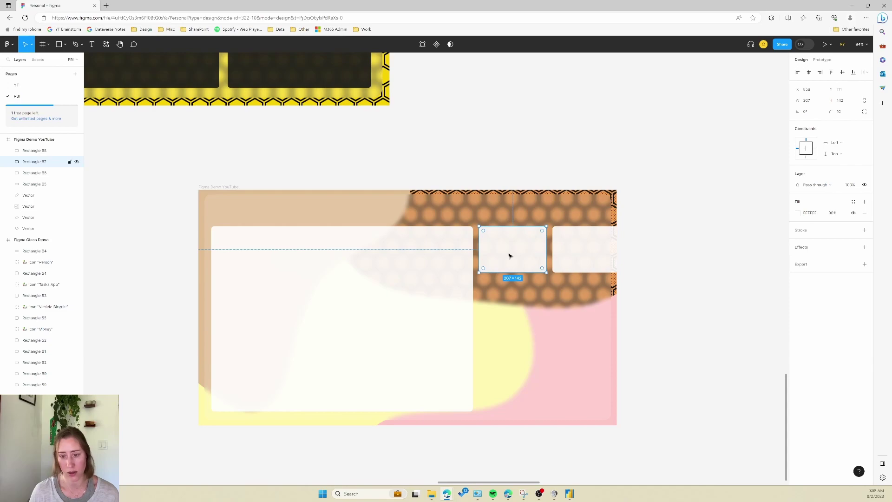
pyautogui.hotkey('ctrl', 'v')
pyautogui.moveTo(525, 255); pyautogui.dragTo(591, 303)
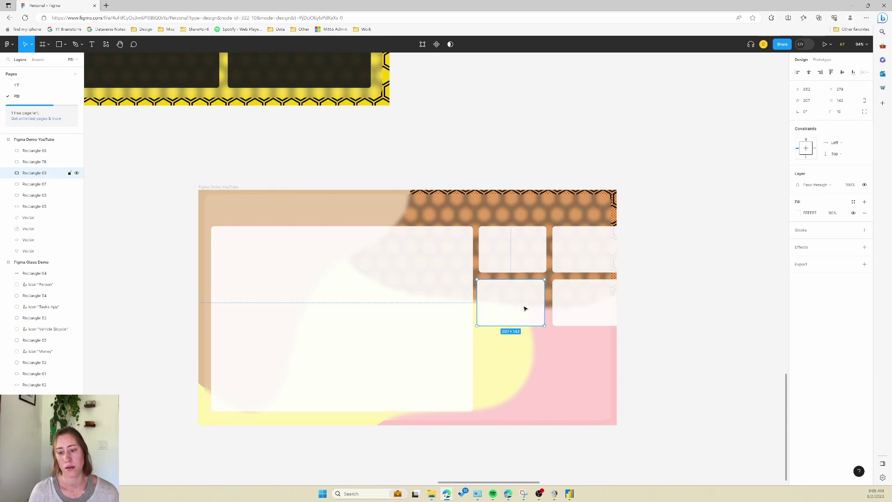
# Step: Duplicate the lower-left small card beneath the grid and enlarge it to about 439 × 241, reaching the big white rectangle's bottom edge
pyautogui.moveTo(523, 306); pyautogui.dragTo(509, 356)
pyautogui.hotkey('ctrl', 'd')
pyautogui.moveTo(545, 379); pyautogui.dragTo(621, 409)
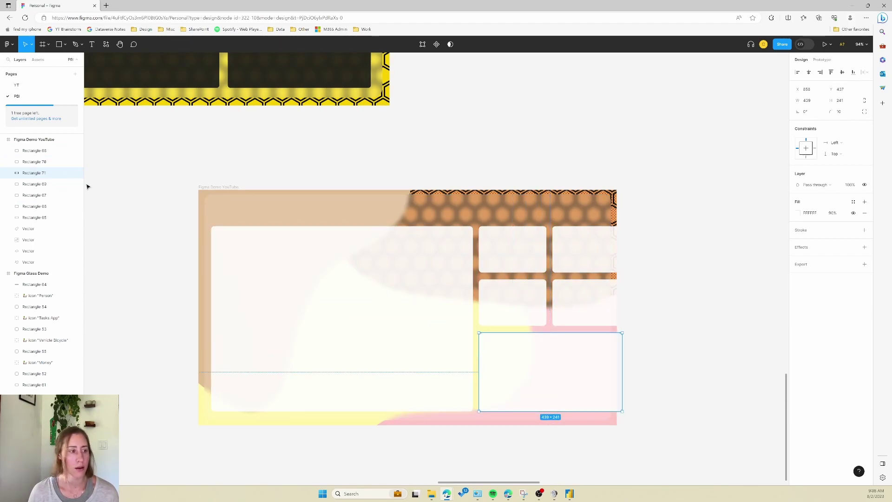
# Step: Shrink all six white cards together toward their lower-left corner so they fit inside the blurred panel
pyautogui.click(36, 207)
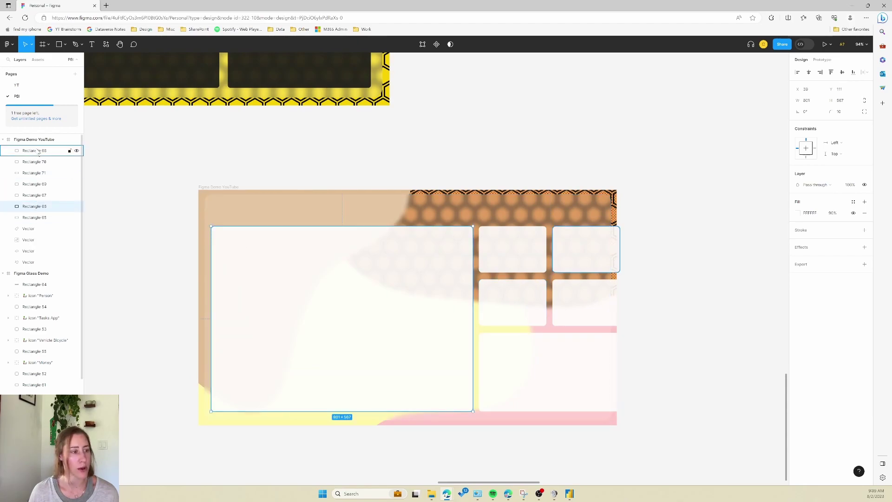
pyautogui.keyDown('shift'); pyautogui.click(36, 151); pyautogui.keyUp('shift')
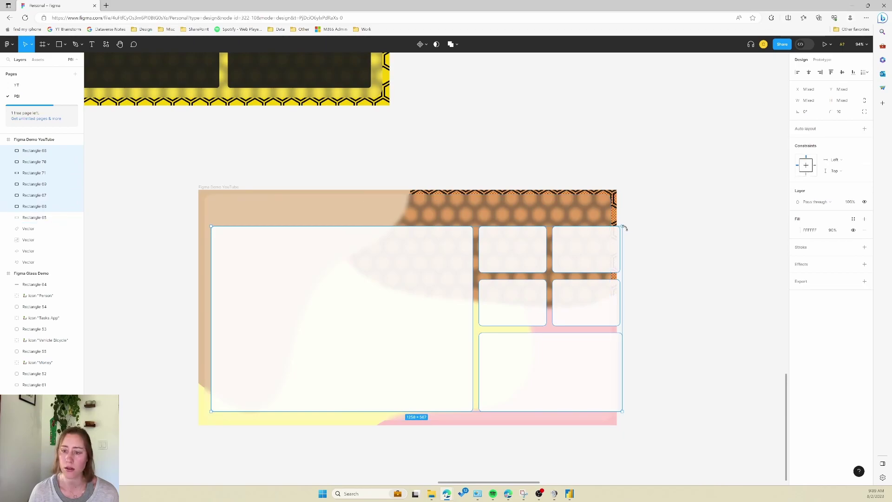
pyautogui.moveTo(623, 226); pyautogui.dragTo(605, 229)
# Step: Widen the two right-hand small cards to 205 so their right edges line up with the larger card below
pyautogui.click(576, 305)
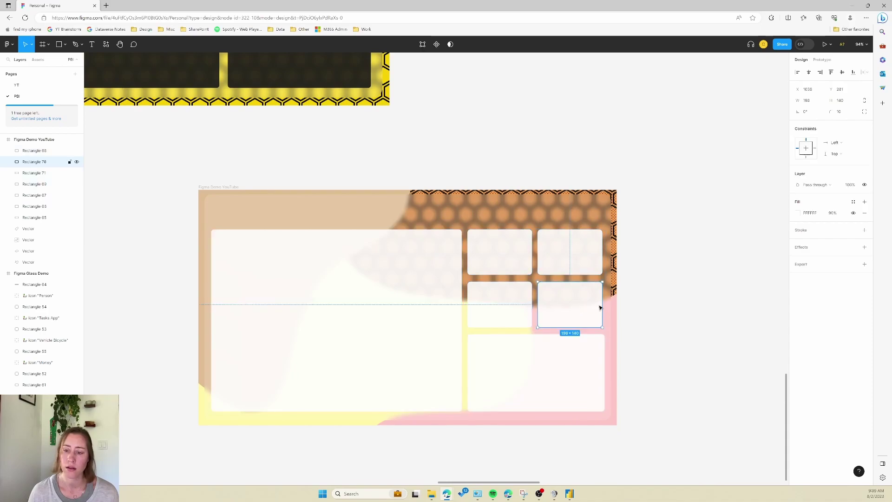
pyautogui.keyDown('shift'); pyautogui.click(588, 256); pyautogui.keyUp('shift')
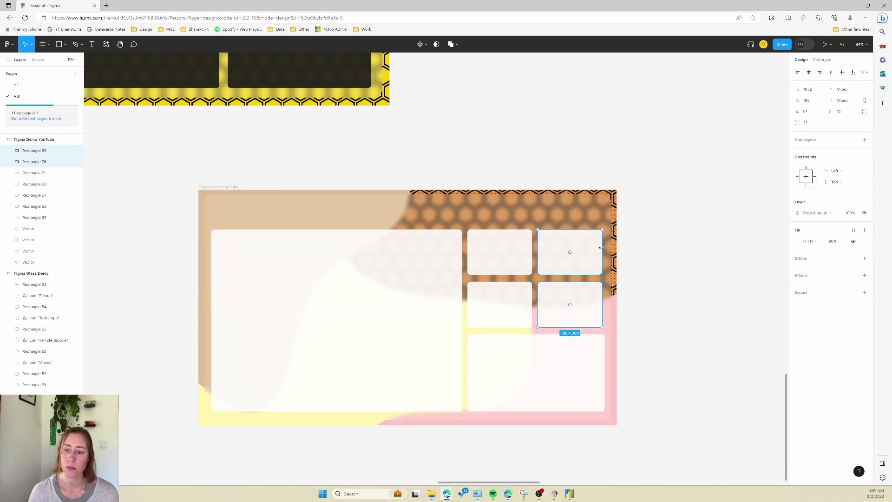
pyautogui.moveTo(602, 248); pyautogui.dragTo(605, 248)
pyautogui.click(555, 303)
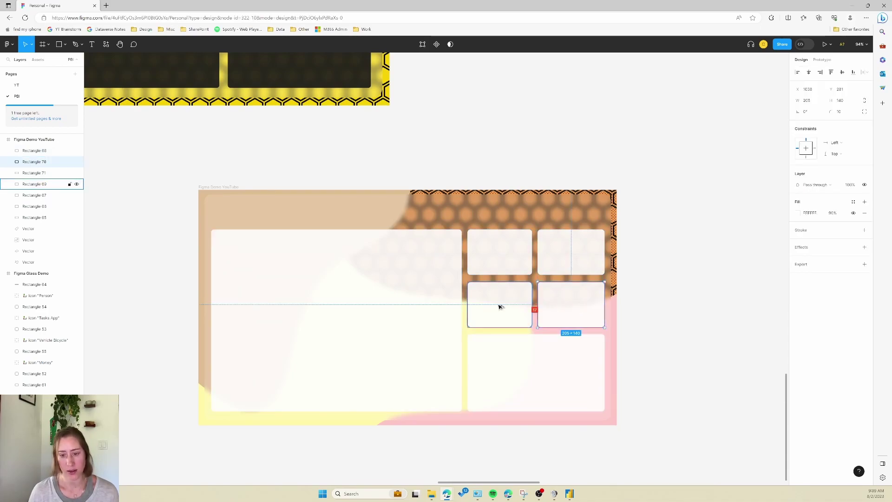
pyautogui.click(559, 247)
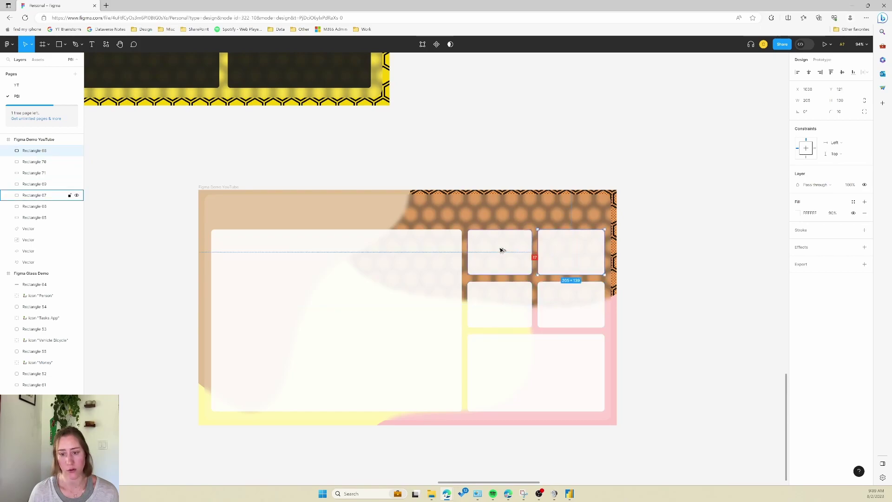
pyautogui.click(477, 252)
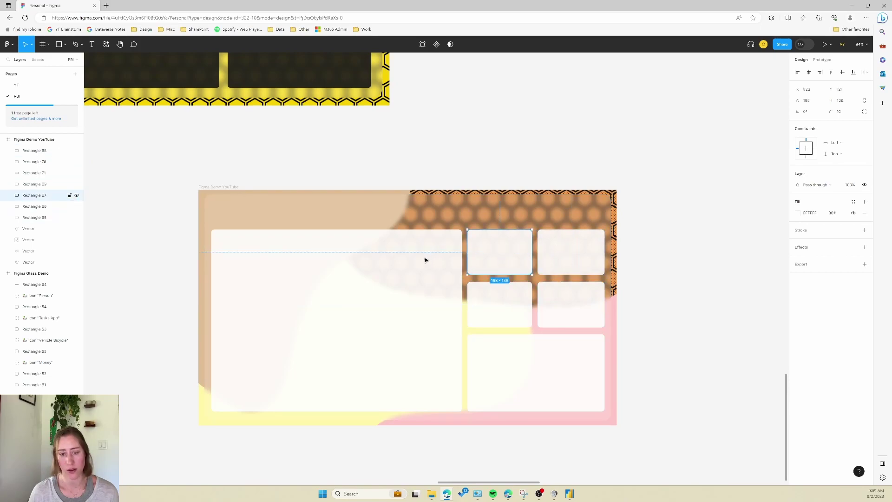
pyautogui.click(506, 311)
pyautogui.click(560, 367)
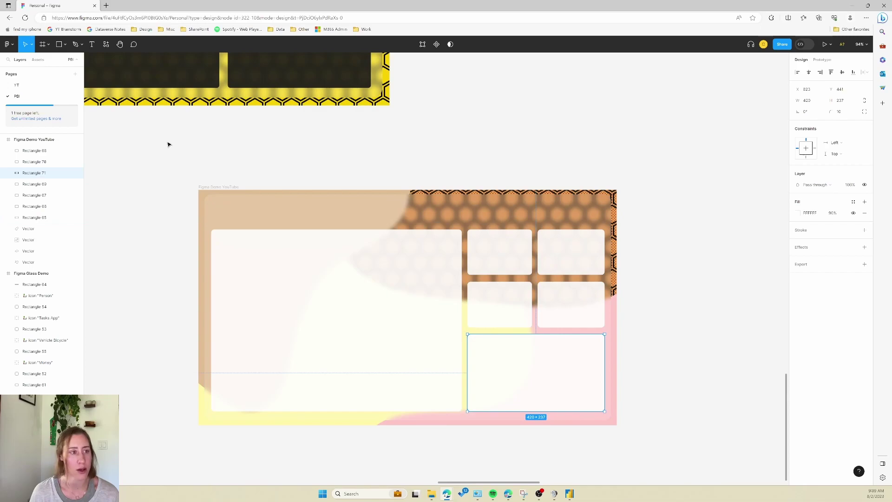
pyautogui.click(148, 122)
# Step: Draw a thin rectangle about 121 × 11 near the frame's top-left corner, above the big white card
pyautogui.click(60, 44)
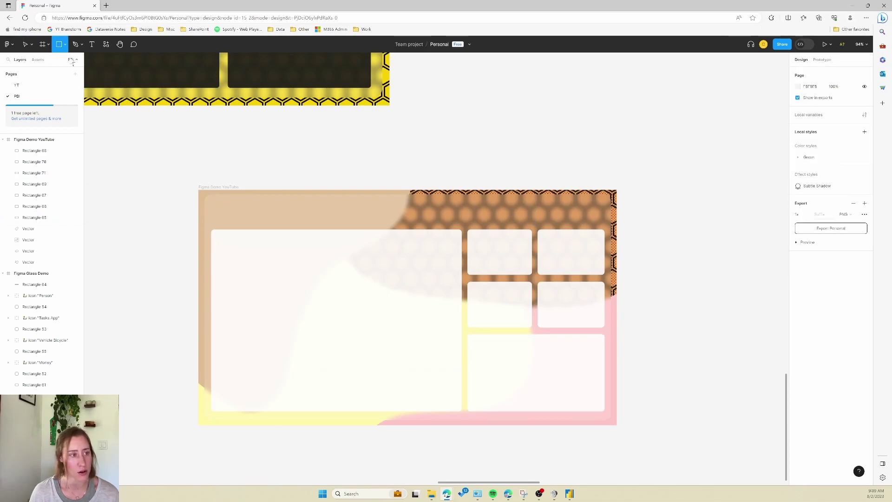
pyautogui.click(65, 46)
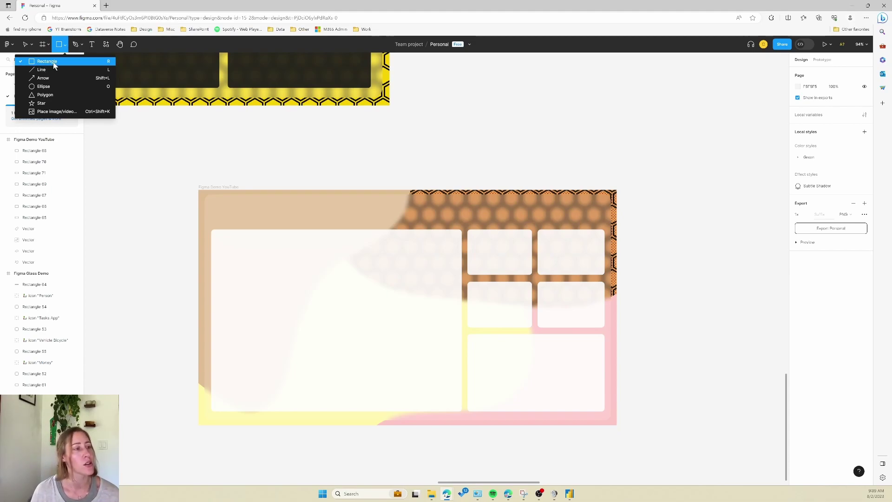
pyautogui.click(52, 63)
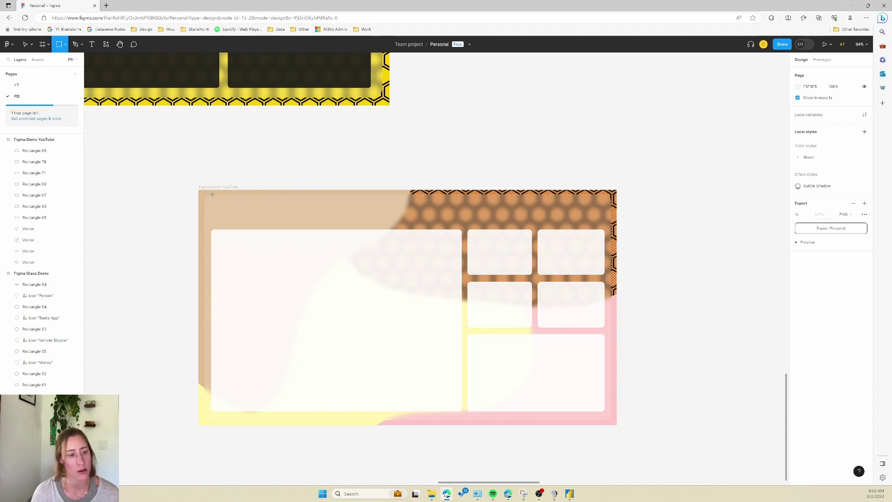
pyautogui.moveTo(244, 198); pyautogui.dragTo(211, 193)
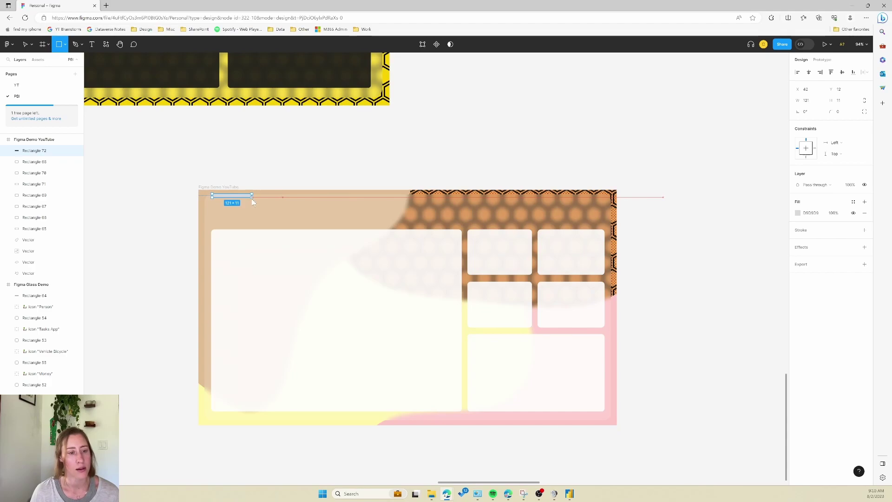
pyautogui.moveTo(252, 199); pyautogui.dragTo(251, 199)
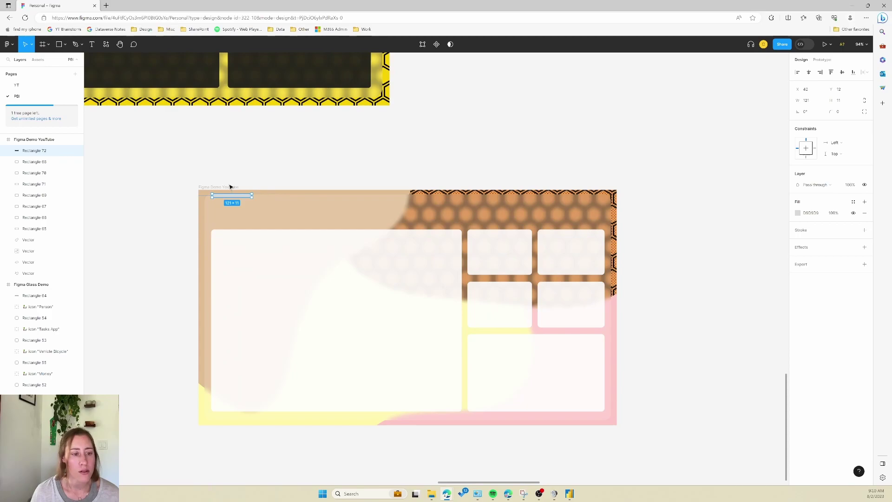
# Step: Nudge the thin bar down to Y 14 so its top meets the blurred panel's upper edge
pyautogui.scroll(3, 229, 186)
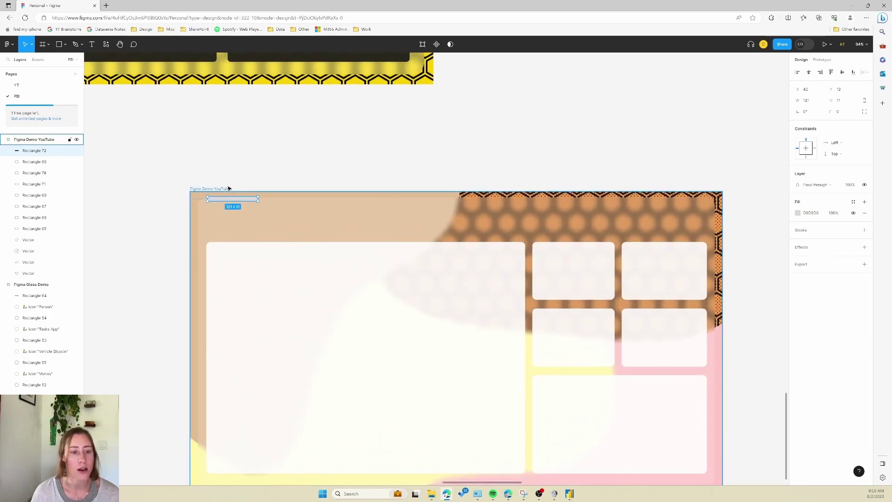
pyautogui.scroll(3, 229, 188)
pyautogui.click(264, 215)
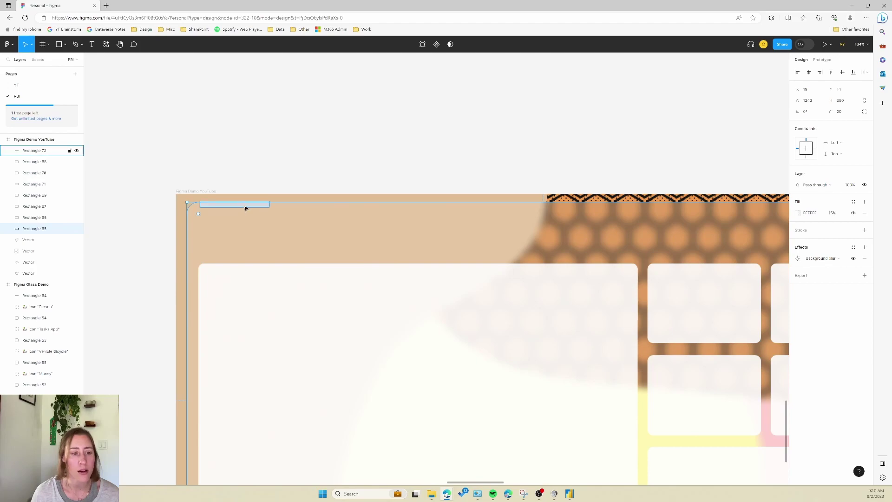
pyautogui.click(245, 205)
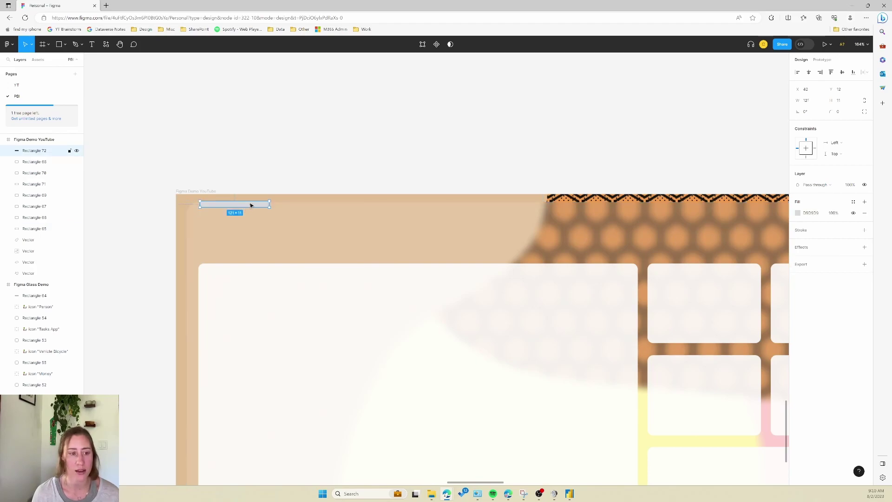
pyautogui.press('Down')
pyautogui.press('Down')
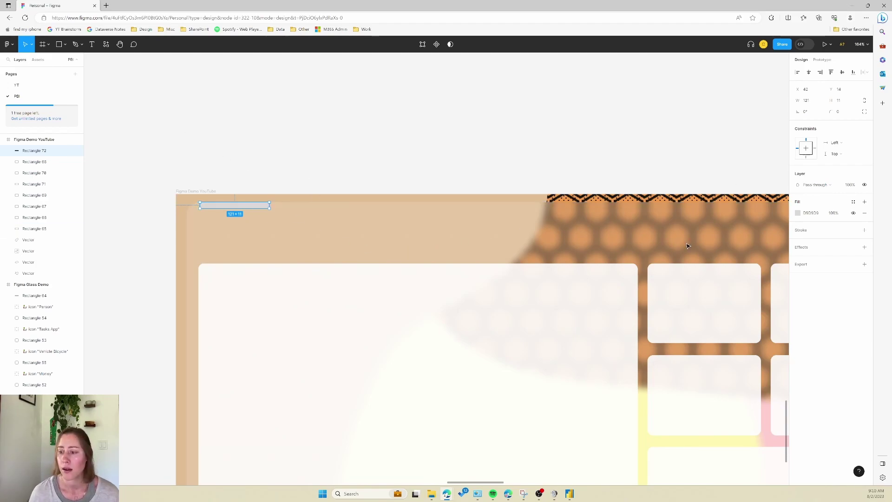
# Step: Change the thin bar's fill to orange FB9C2D, then deselect it
pyautogui.scroll(-4, 688, 246)
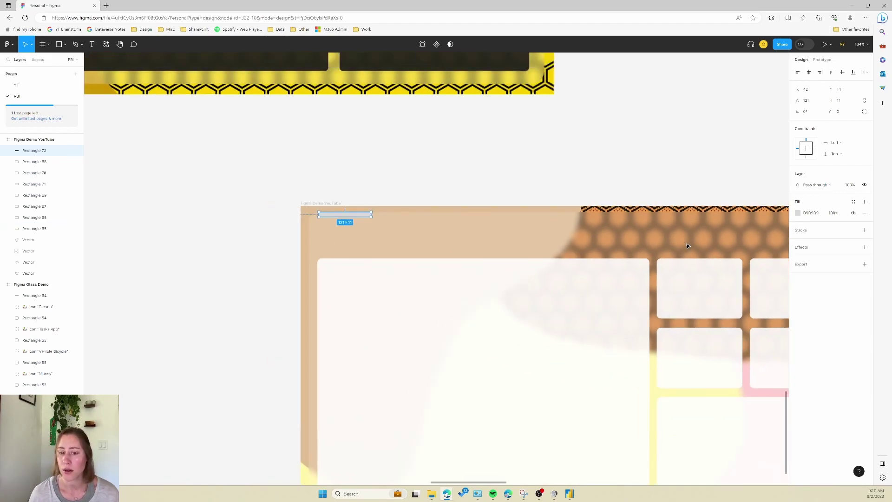
pyautogui.click(798, 213)
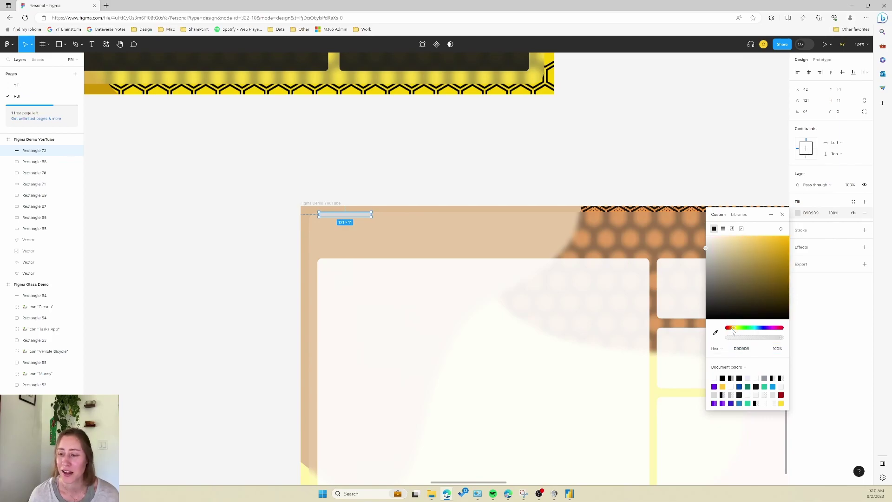
pyautogui.moveTo(733, 330); pyautogui.dragTo(731, 329)
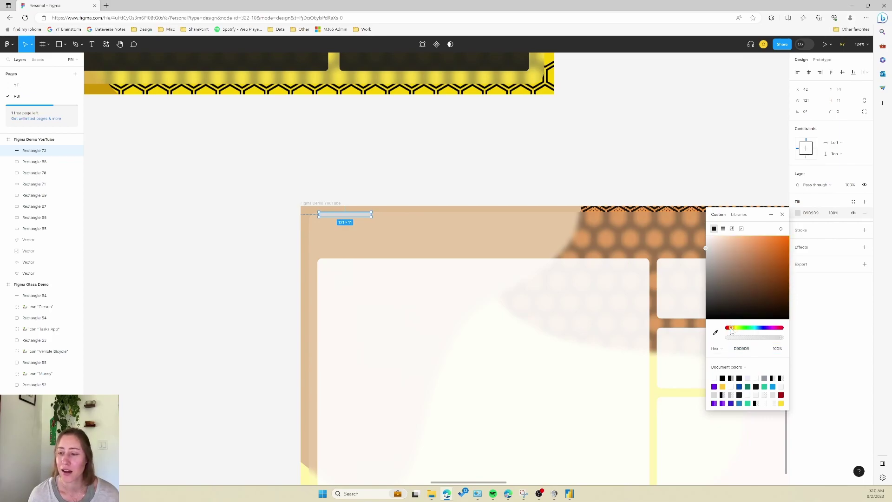
pyautogui.click(774, 237)
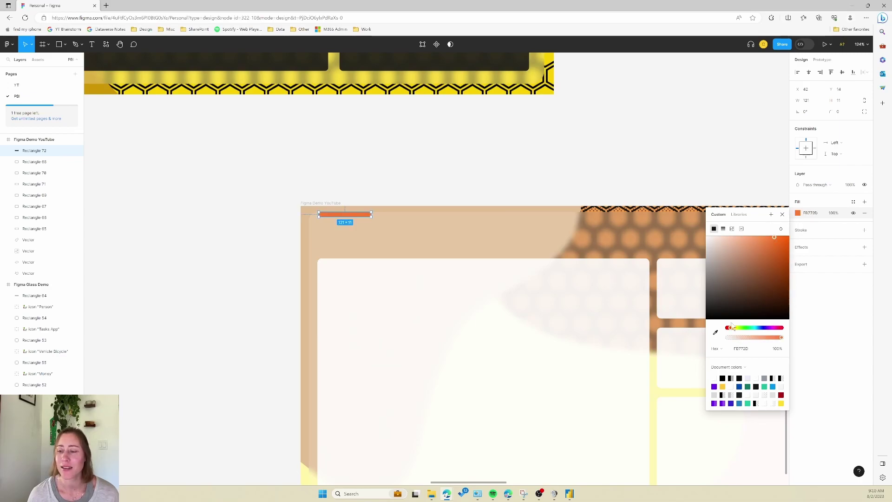
pyautogui.moveTo(732, 329); pyautogui.dragTo(734, 331)
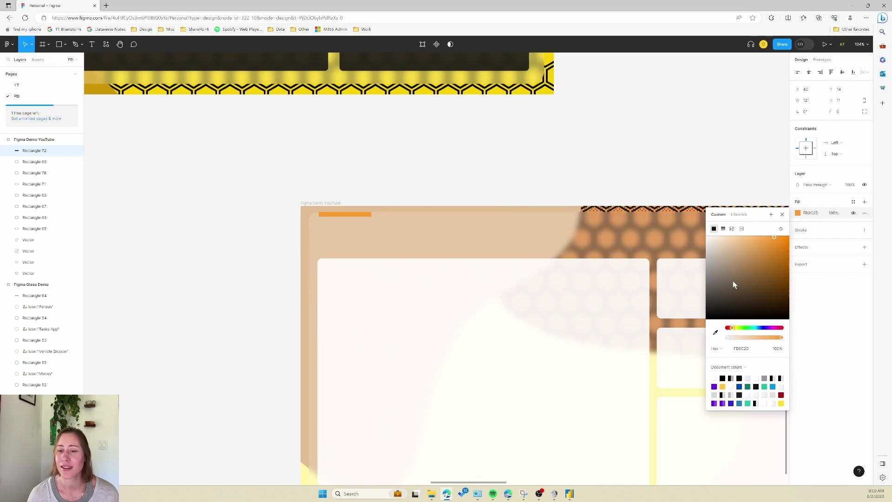
pyautogui.scroll(-1, 676, 160)
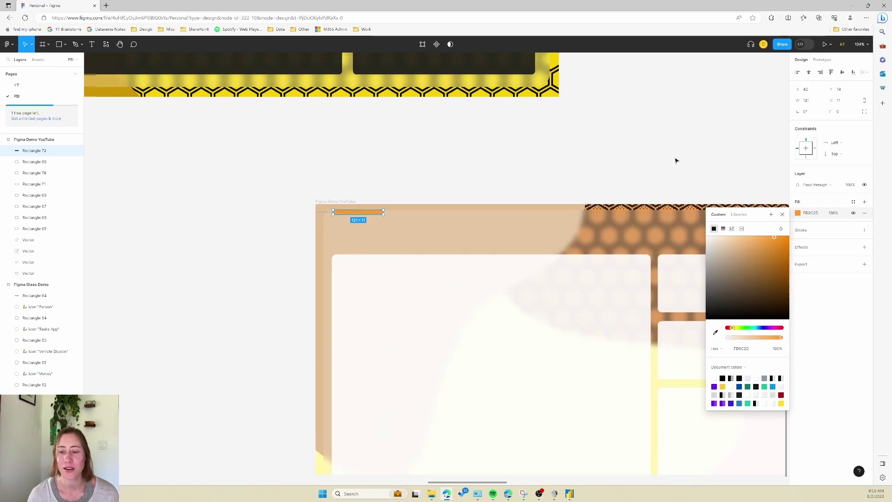
pyautogui.scroll(-2, 676, 160)
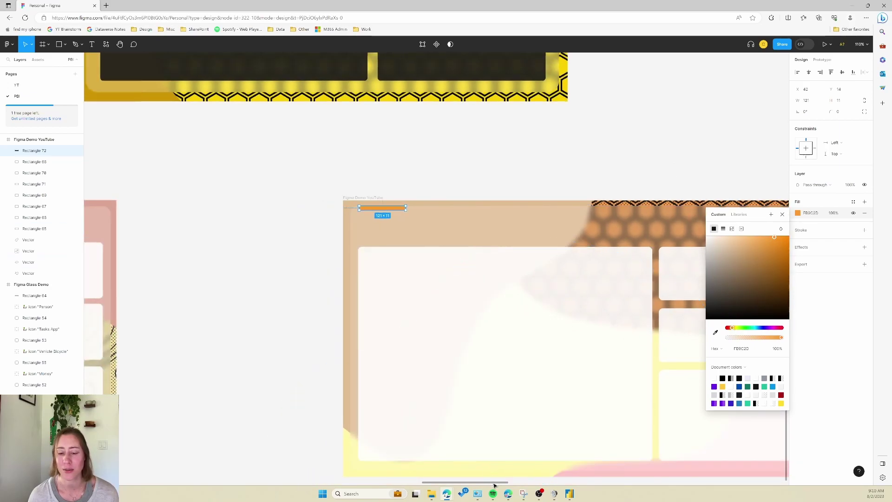
pyautogui.moveTo(494, 485); pyautogui.dragTo(515, 485)
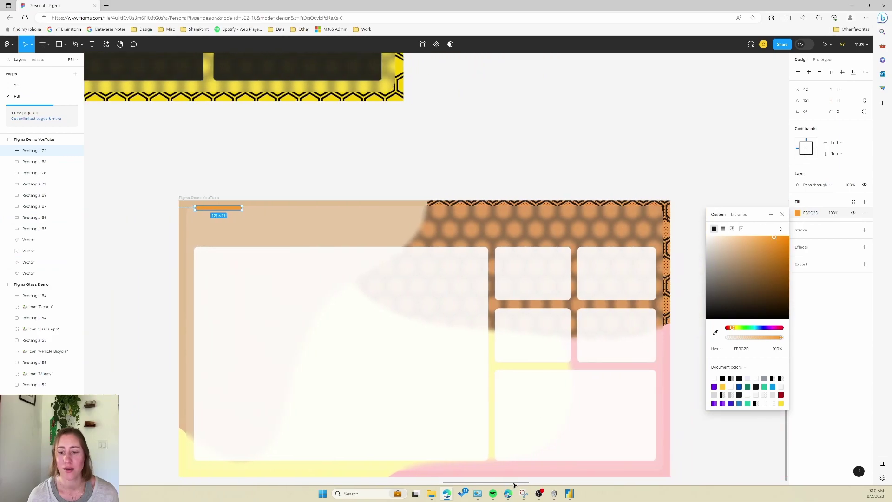
pyautogui.scroll(-2, 498, 356)
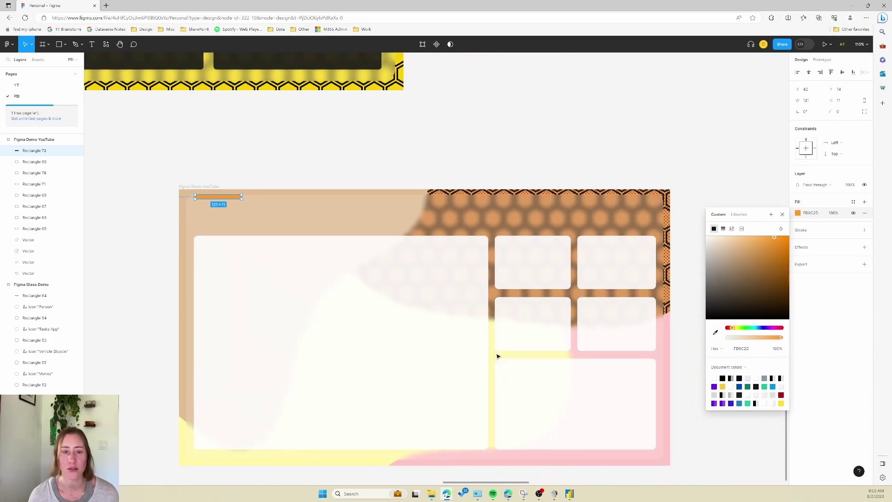
pyautogui.scroll(-4, 507, 244)
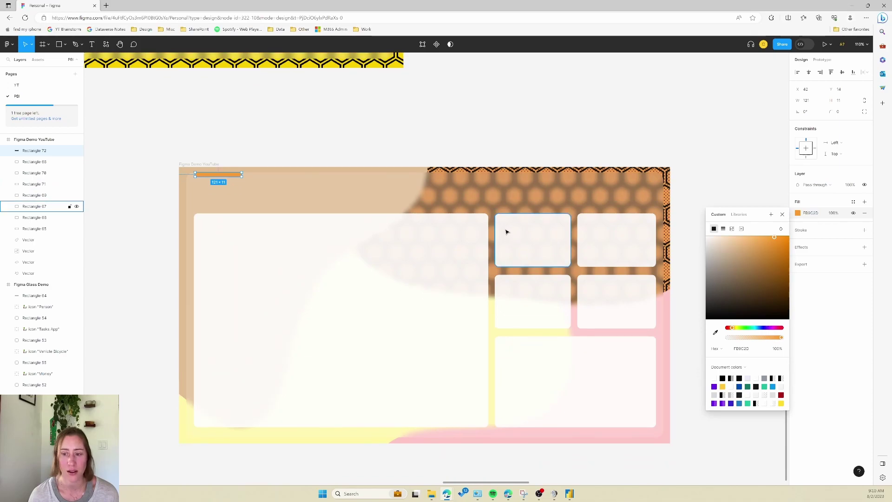
pyautogui.scroll(-2, 506, 232)
pyautogui.scroll(-2, 505, 230)
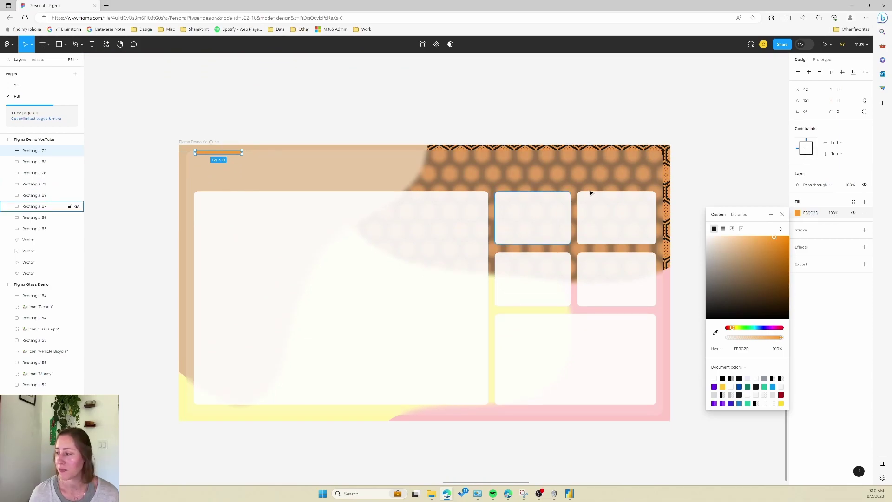
pyautogui.click(715, 157)
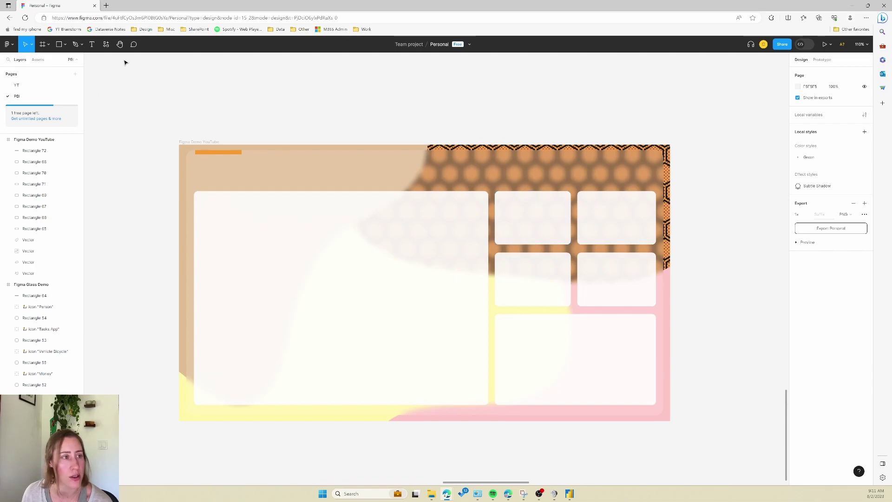
# Step: Search the plugins for "fluent ic", run Microsoft Fluent UI Icons by Iconduck and browse its icons
pyautogui.click(106, 44)
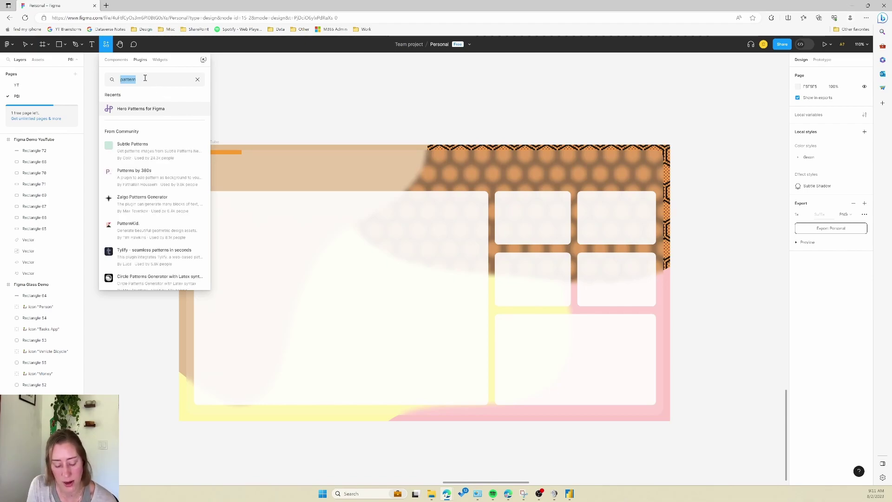
pyautogui.write('f')
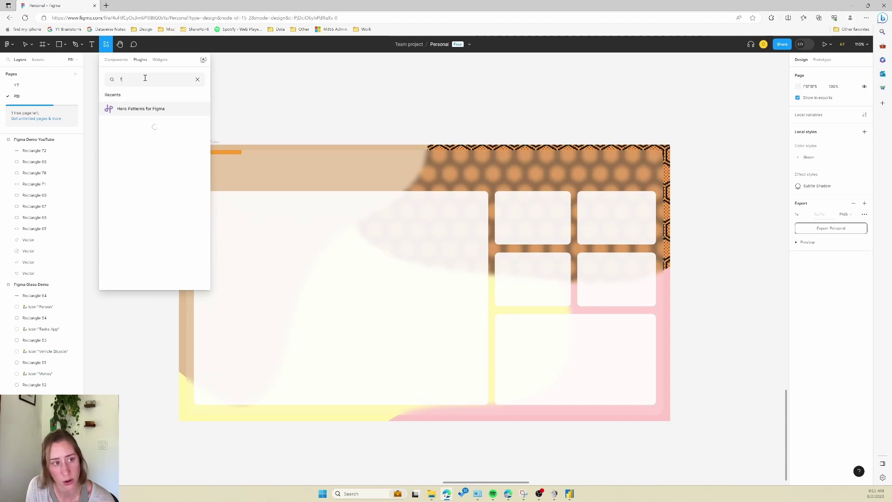
pyautogui.write('luent ic')
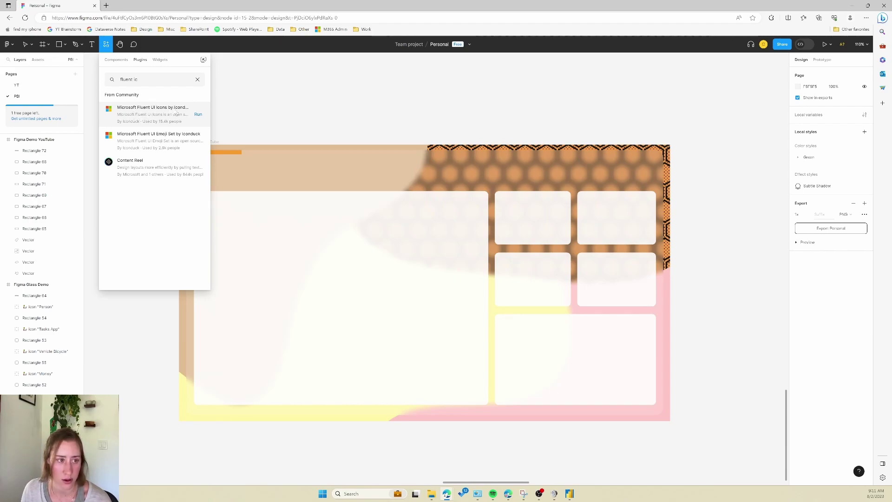
pyautogui.click(198, 114)
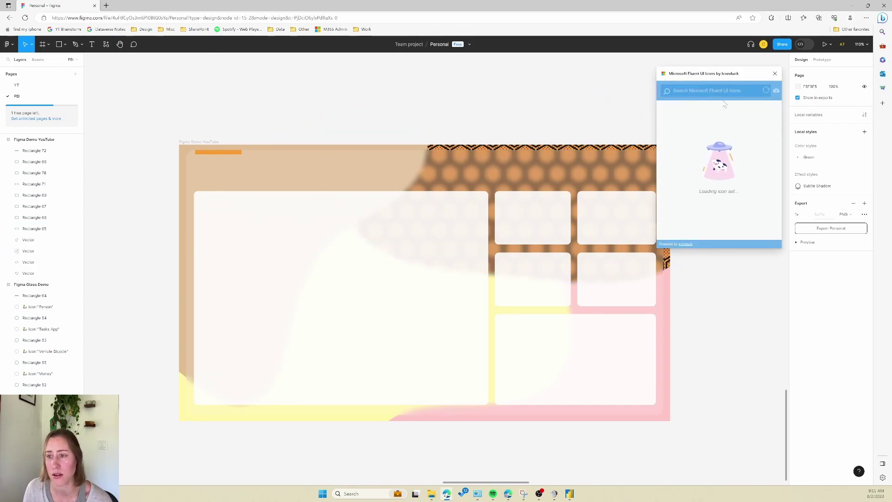
pyautogui.scroll(-5, 739, 163)
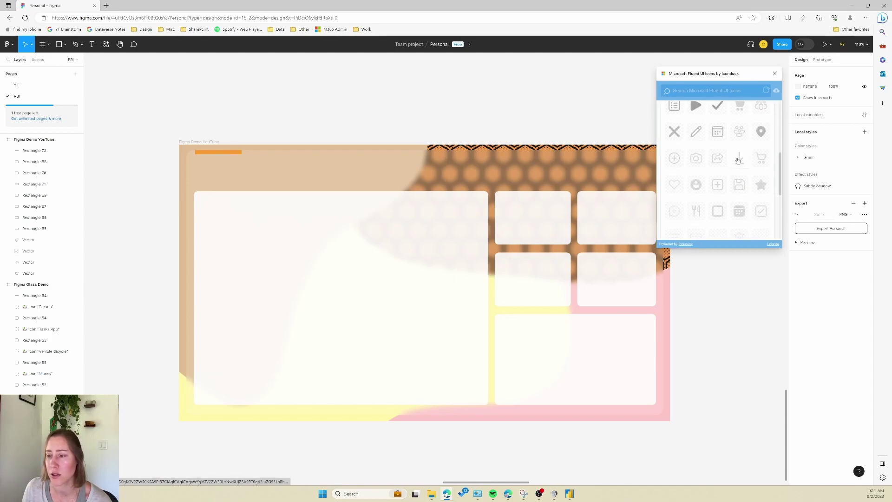
pyautogui.scroll(-2, 739, 163)
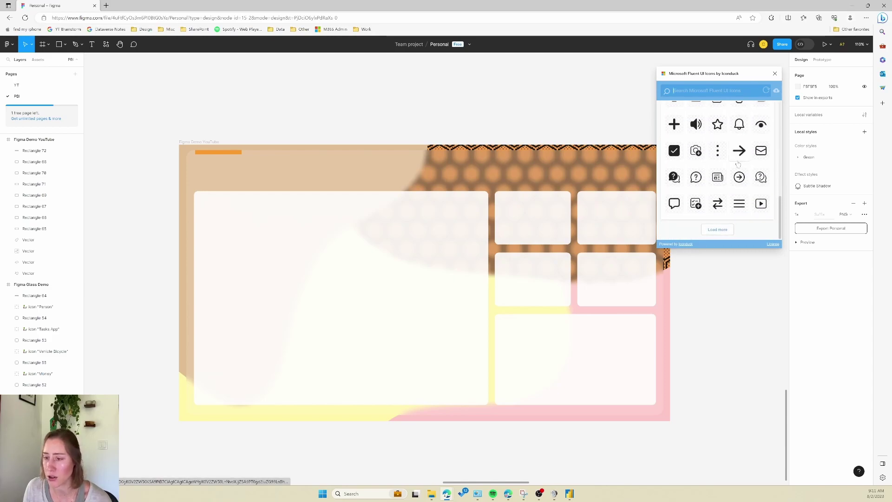
# Step: Load more icons in the Fluent UI icon library, browse them, and search it for "person"
pyautogui.click(717, 230)
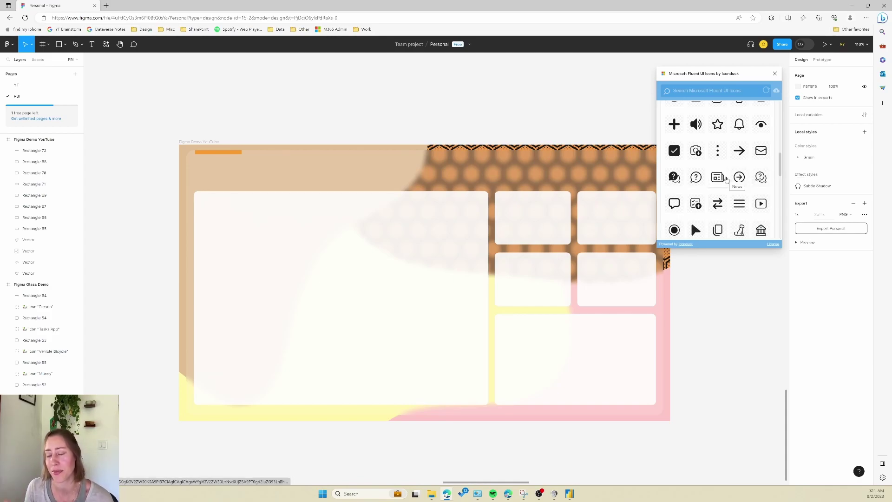
pyautogui.scroll(-2, 698, 193)
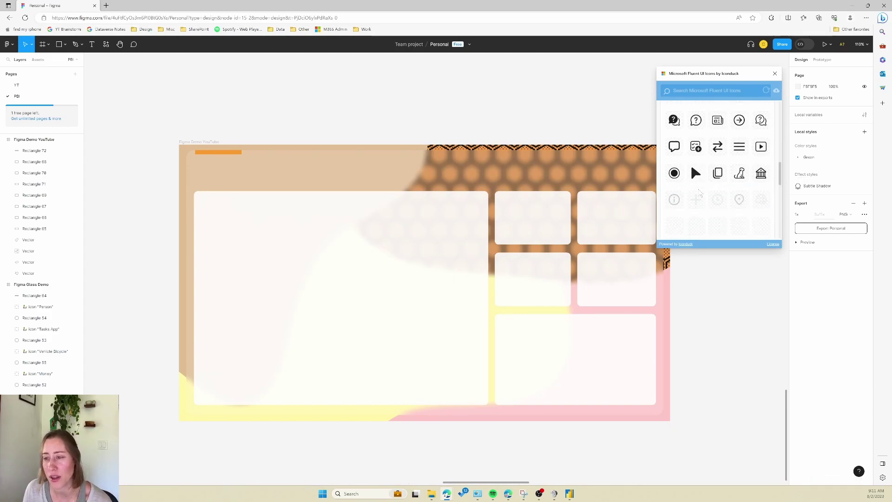
pyautogui.scroll(-3, 704, 166)
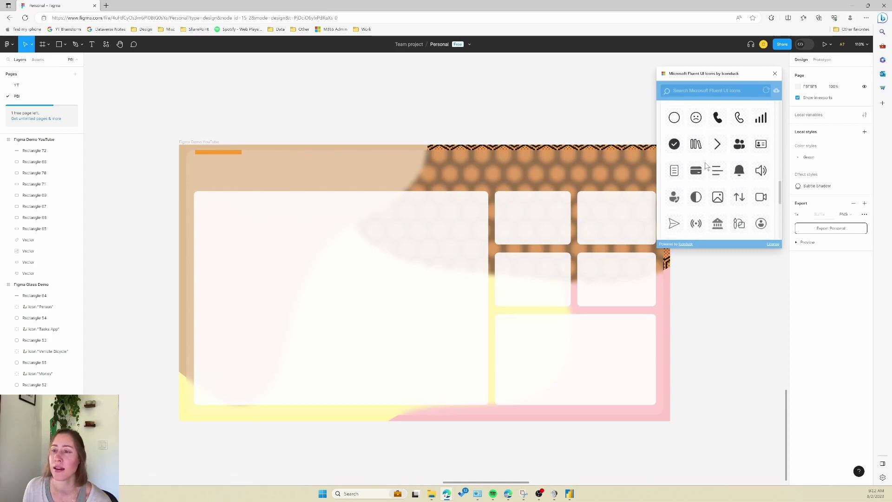
pyautogui.scroll(-3, 706, 166)
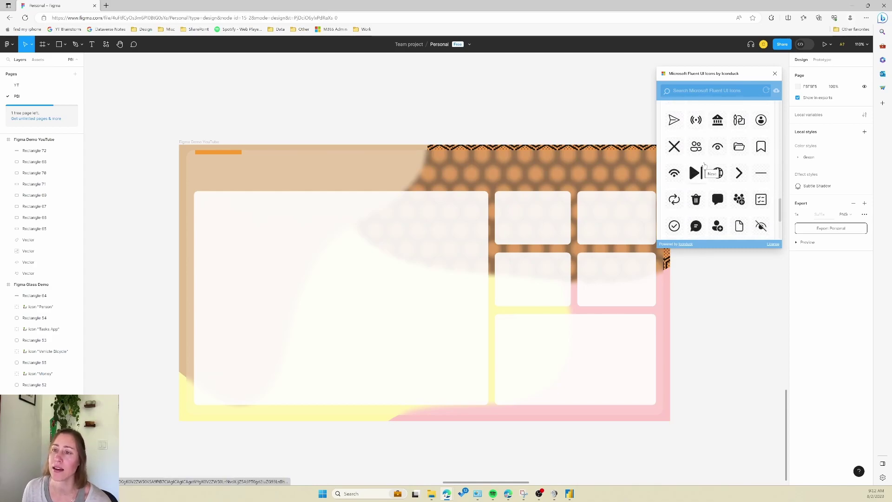
pyautogui.click(708, 90)
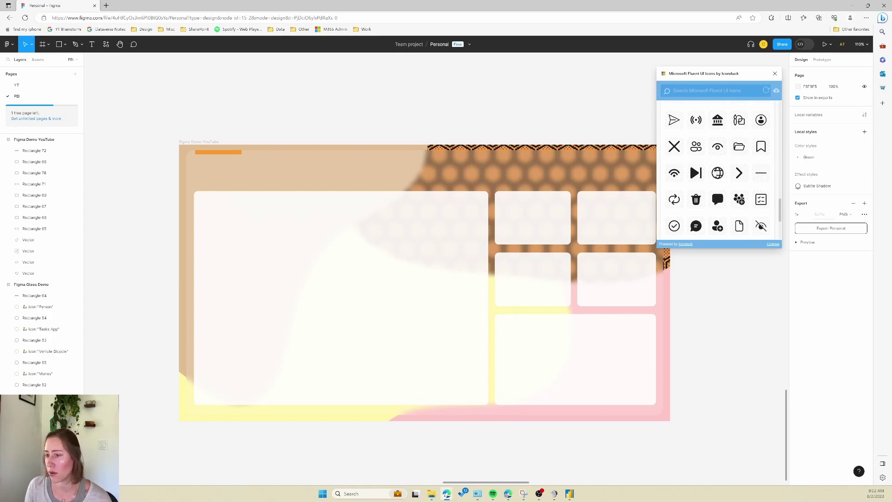
pyautogui.scroll(-3, 717, 168)
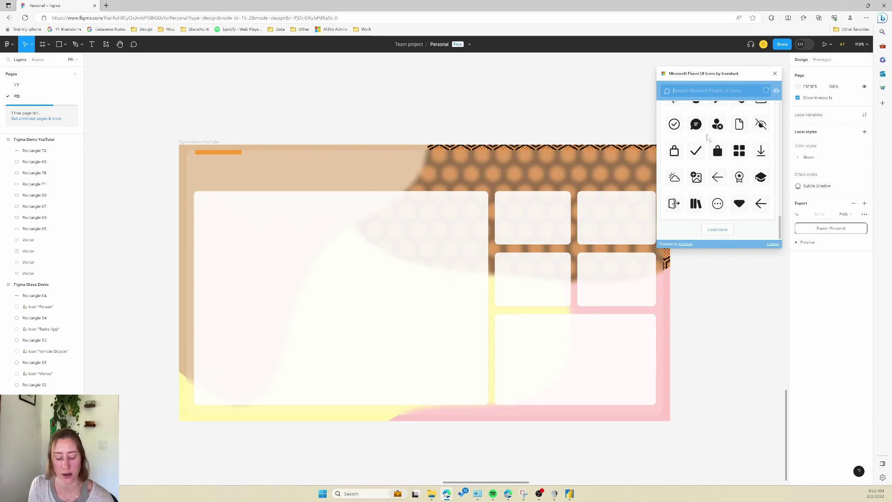
pyautogui.write('person')
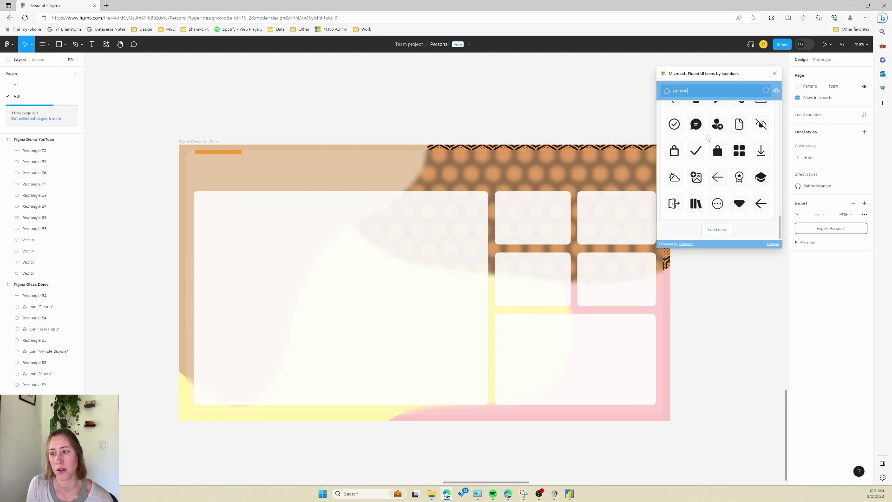
pyautogui.press('Return')
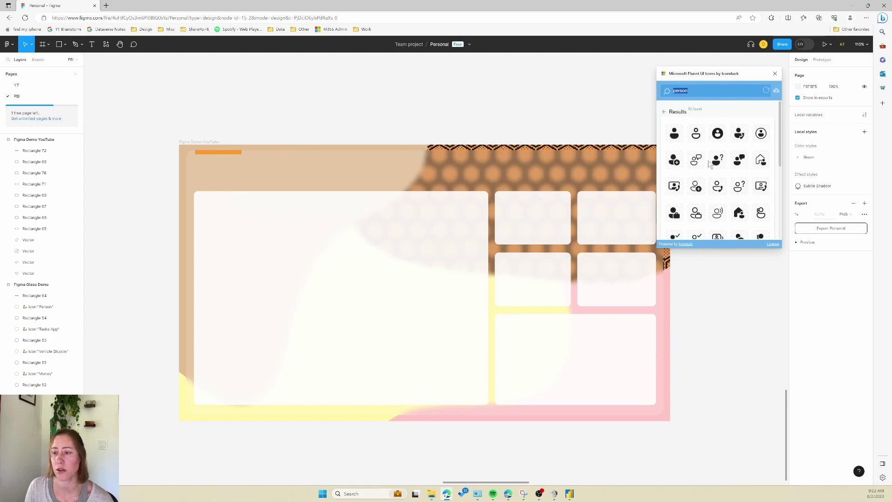
# Step: Try to place the solid person icon above the frame, and submit an e-mail address for the plugin's free account
pyautogui.moveTo(675, 134); pyautogui.dragTo(535, 118)
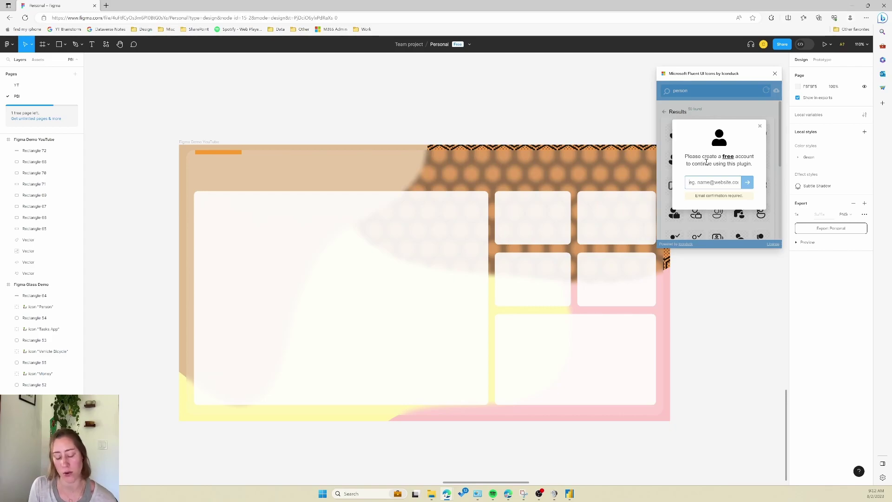
pyautogui.click(713, 182)
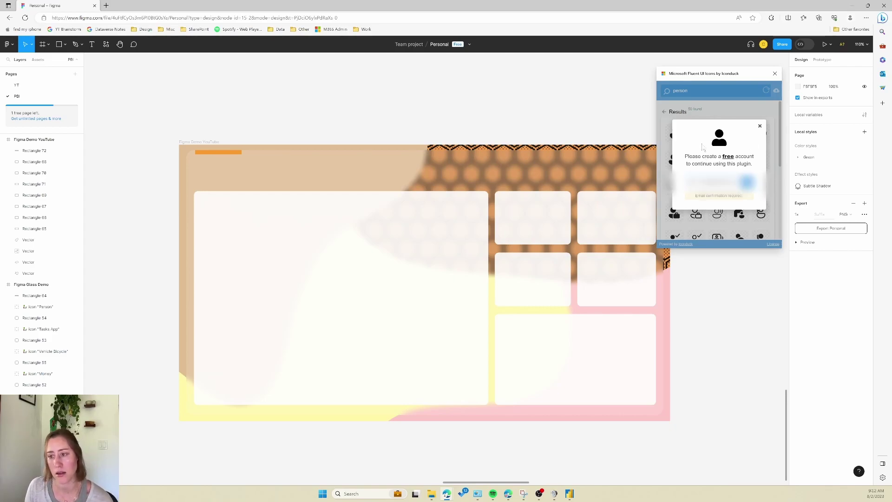
pyautogui.click(718, 208)
pyautogui.click(747, 183)
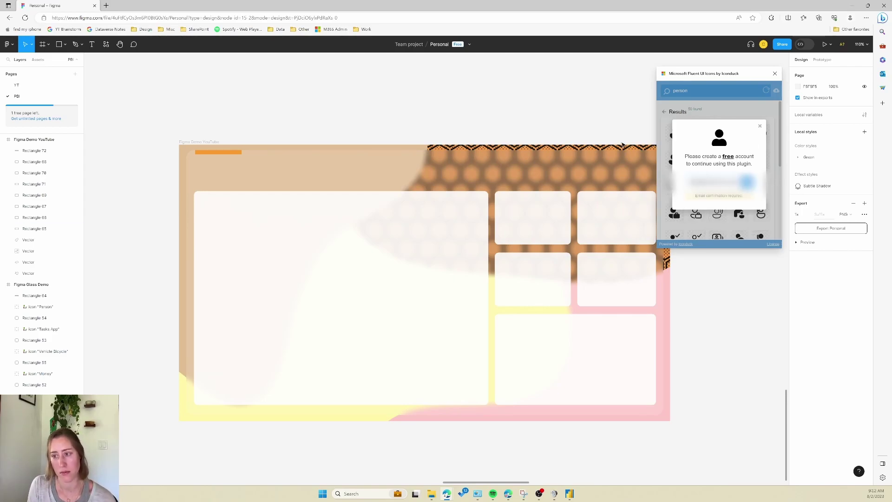
# Step: Insert the solid person icon, move it to straddle the frame's upper edge, and close the icon plugin
pyautogui.click(674, 134)
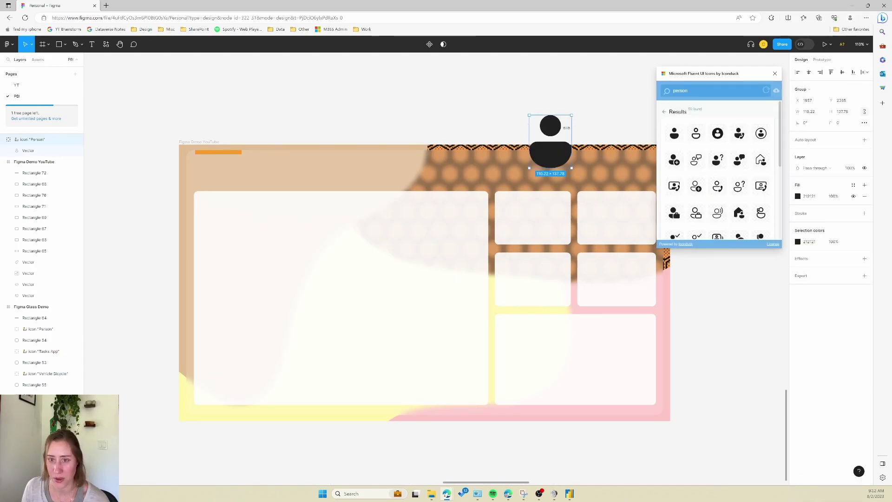
pyautogui.moveTo(549, 130); pyautogui.dragTo(472, 109)
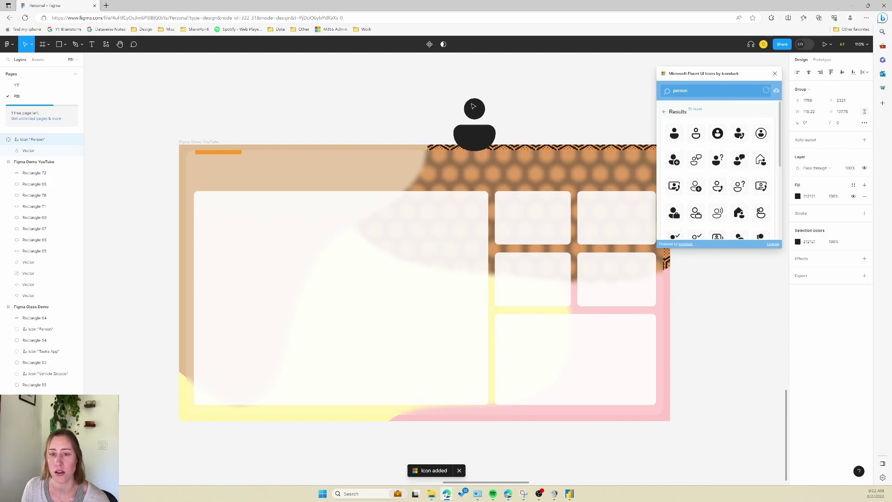
pyautogui.click(775, 74)
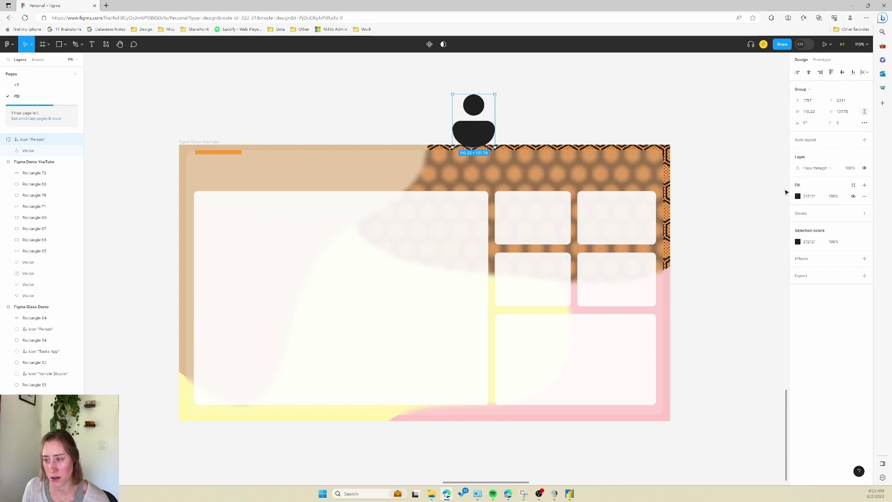
# Step: Change the person icon's fill to a muted pink
pyautogui.click(798, 196)
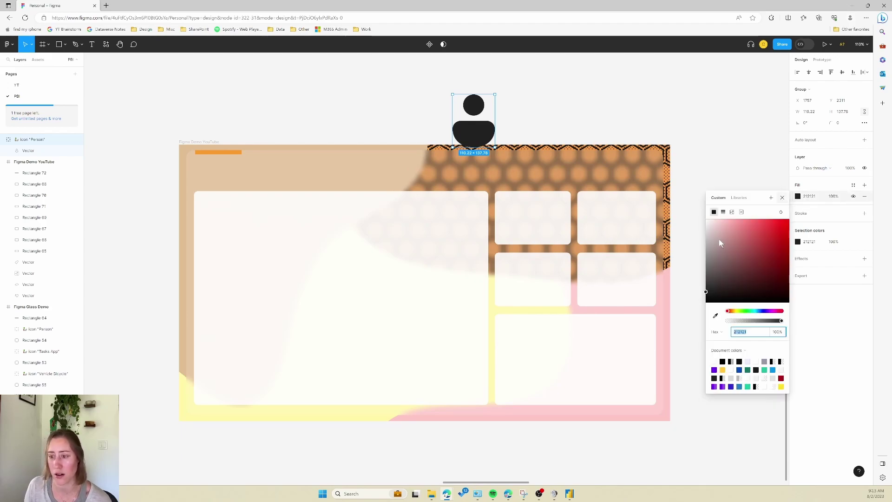
pyautogui.moveTo(751, 247); pyautogui.dragTo(726, 233)
pyautogui.click(782, 198)
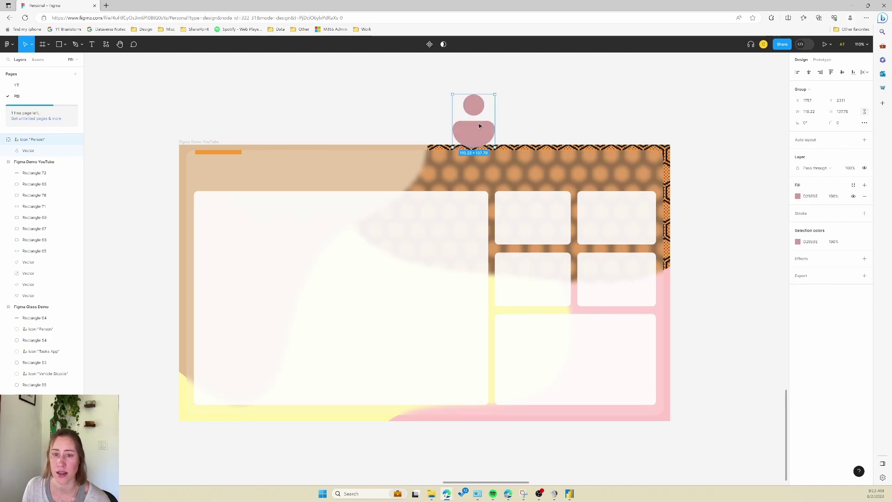
# Step: Scale the person icon down to about 45 × 56 and place it in the upper-left small card
pyautogui.moveTo(495, 93); pyautogui.dragTo(462, 125)
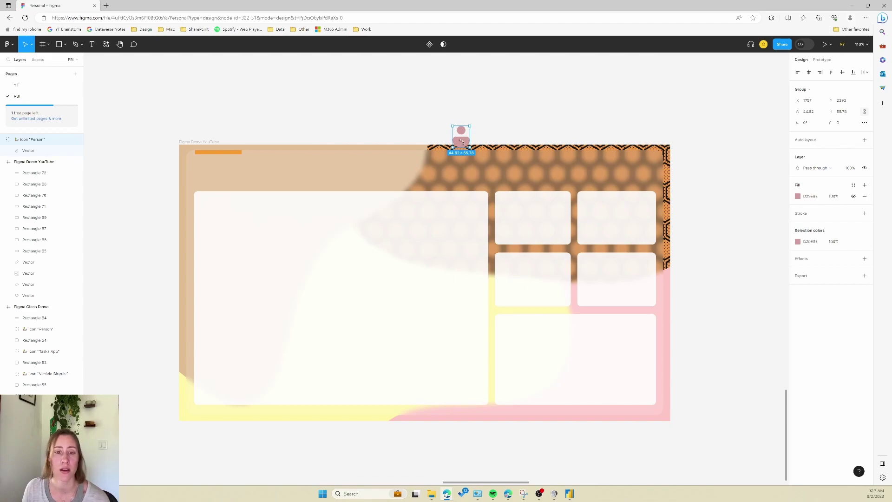
pyautogui.moveTo(460, 137); pyautogui.dragTo(470, 128)
pyautogui.moveTo(510, 218); pyautogui.dragTo(510, 210)
pyautogui.click(516, 211)
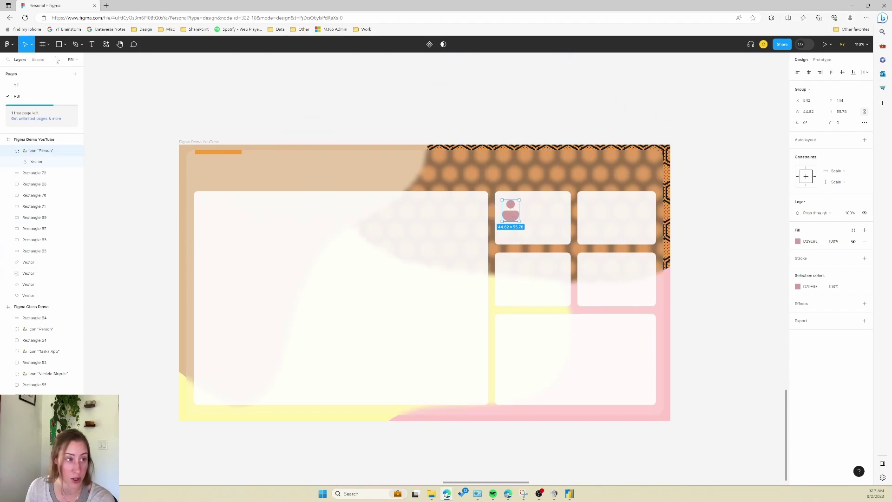
pyautogui.click(65, 44)
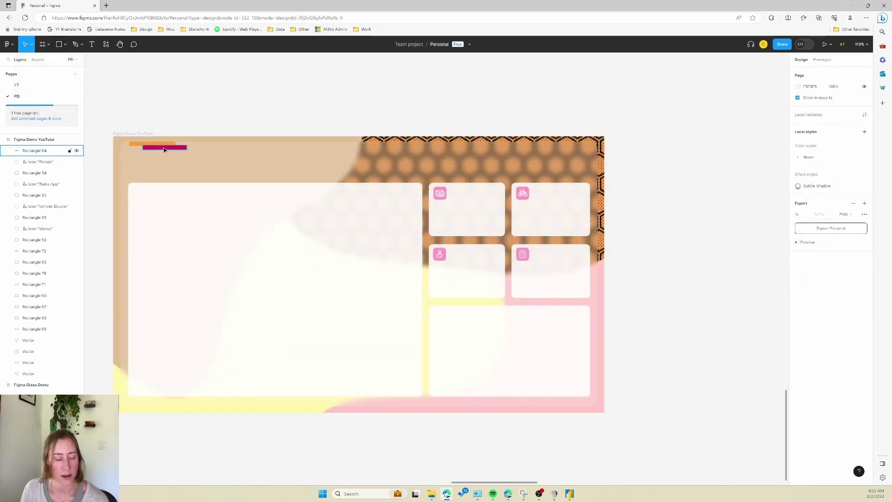
# Step: Move the crimson bar directly beneath the orange bar with their left ends aligned, and deselect it
pyautogui.click(164, 148)
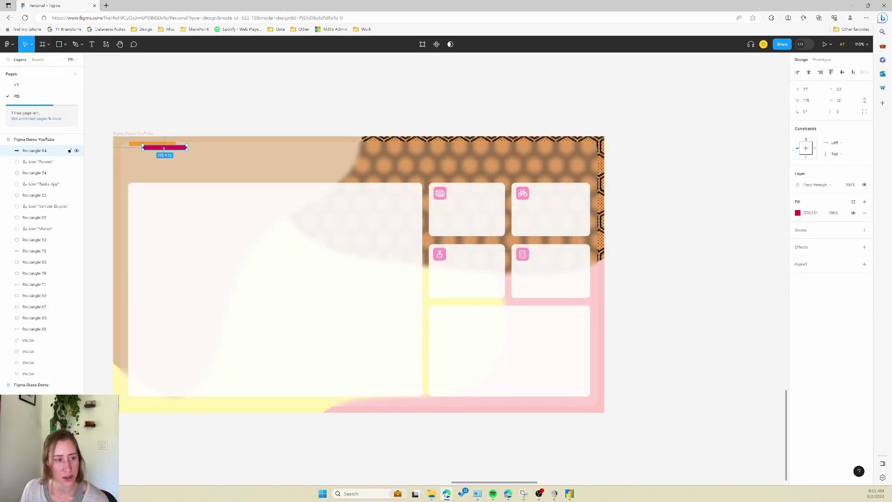
pyautogui.moveTo(165, 149); pyautogui.dragTo(153, 152)
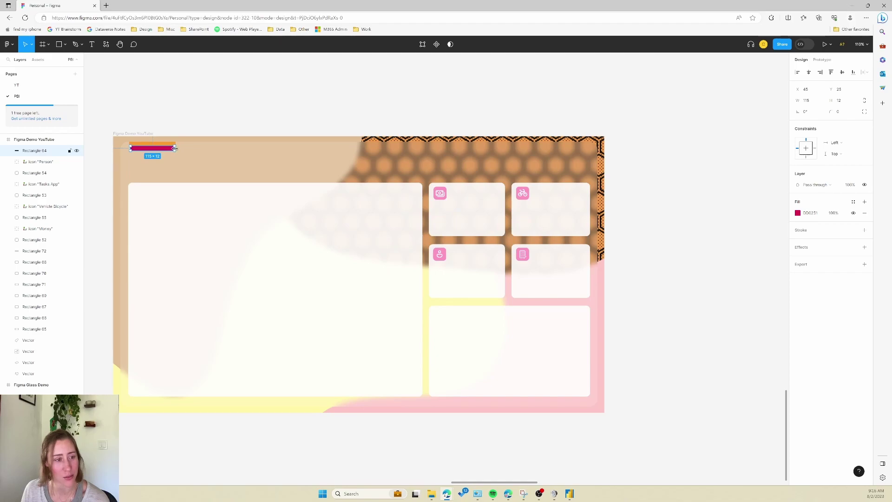
pyautogui.press('Escape')
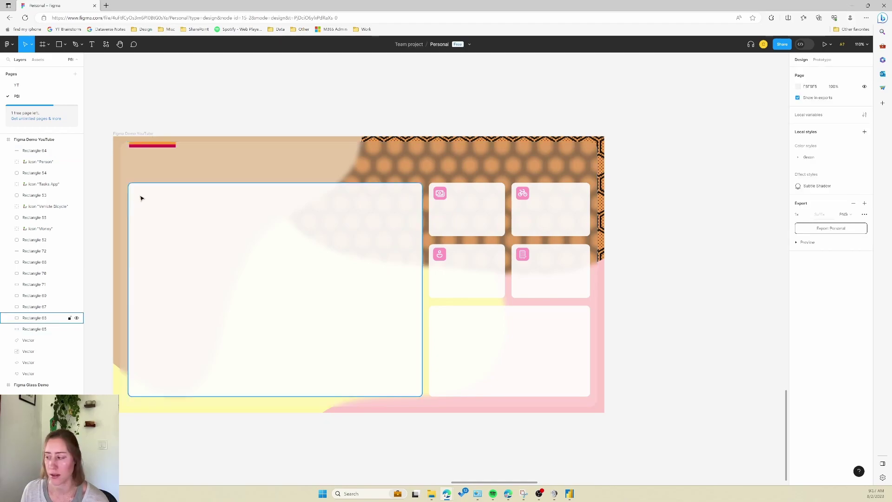
# Step: Select the whole Figma Demo YouTube frame, rather than its individual shapes, and export it as a PNG at 2x
pyautogui.click(147, 134)
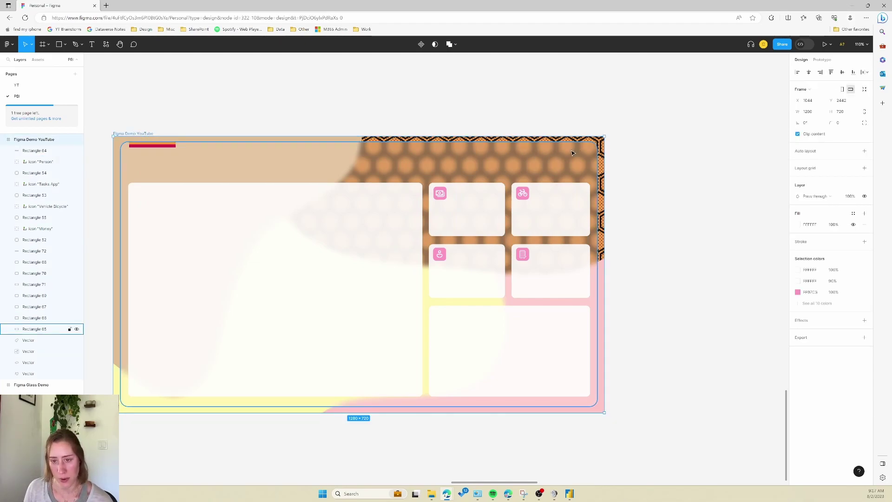
pyautogui.click(475, 160)
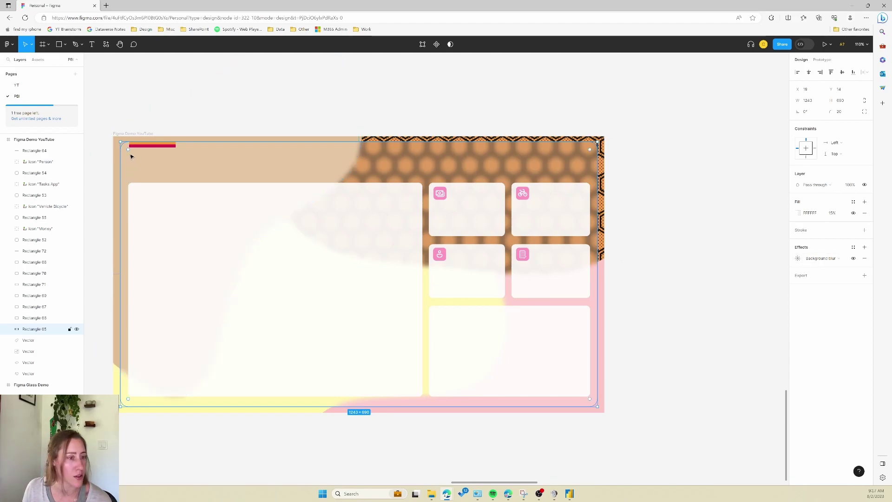
pyautogui.click(122, 138)
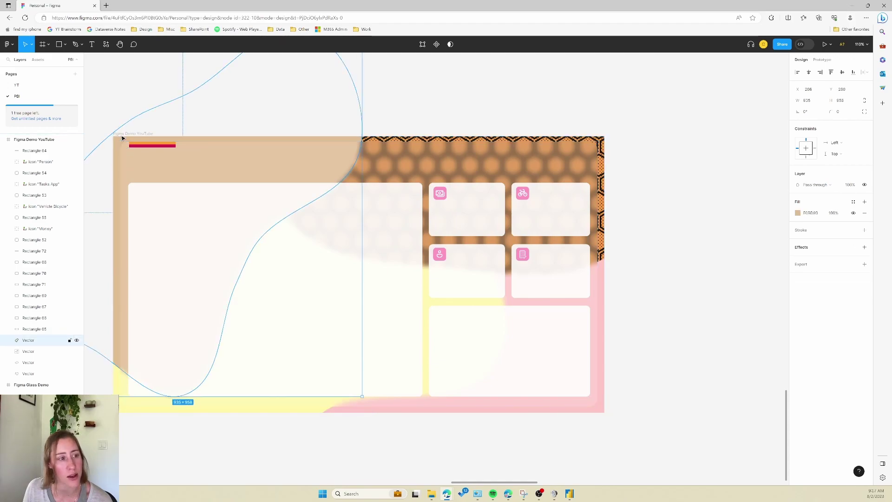
pyautogui.click(134, 134)
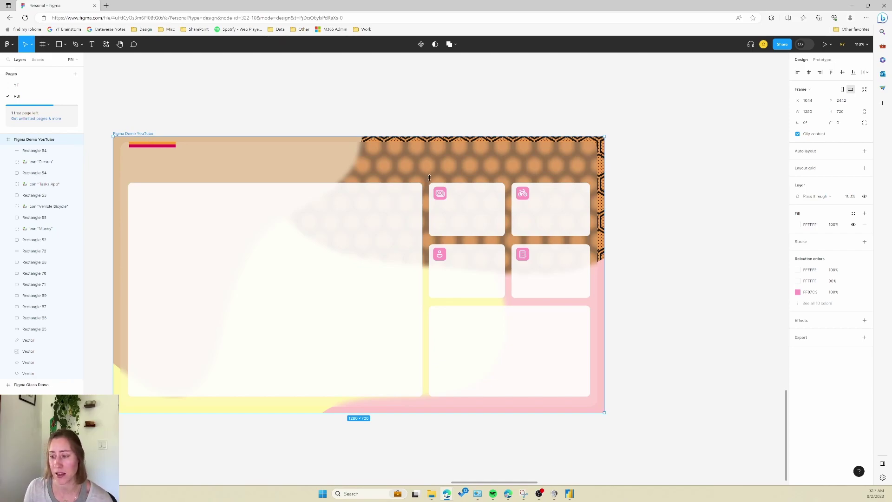
pyautogui.click(808, 340)
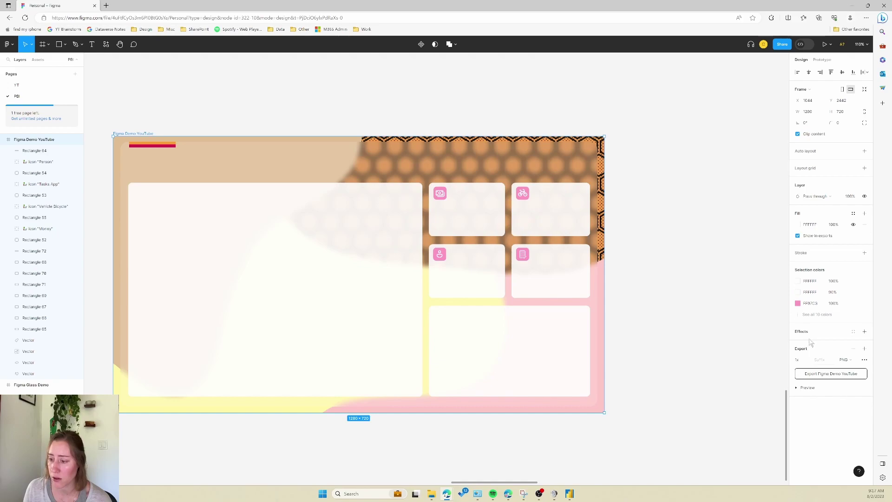
pyautogui.click(807, 361)
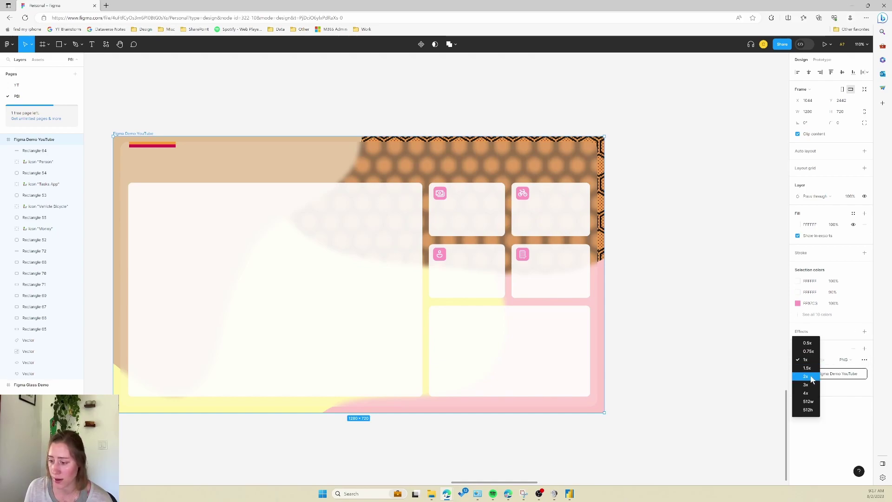
pyautogui.click(807, 377)
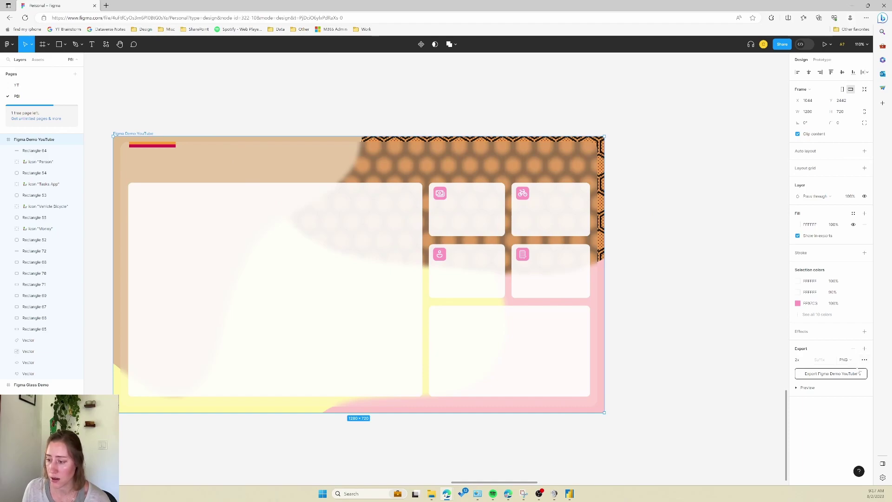
pyautogui.click(819, 374)
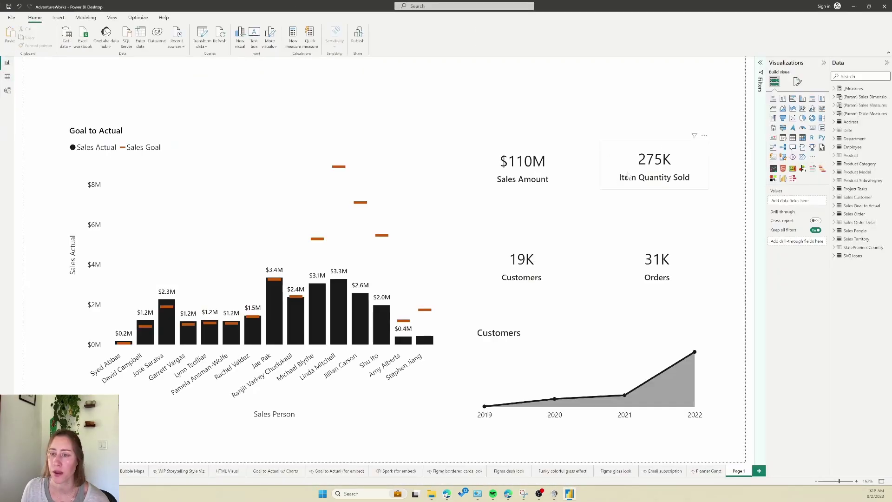
# Step: In Power BI Desktop, set the exported Figma Demo YouTube image from Downloads as the page's canvas background with 0% transparency
pyautogui.click(797, 82)
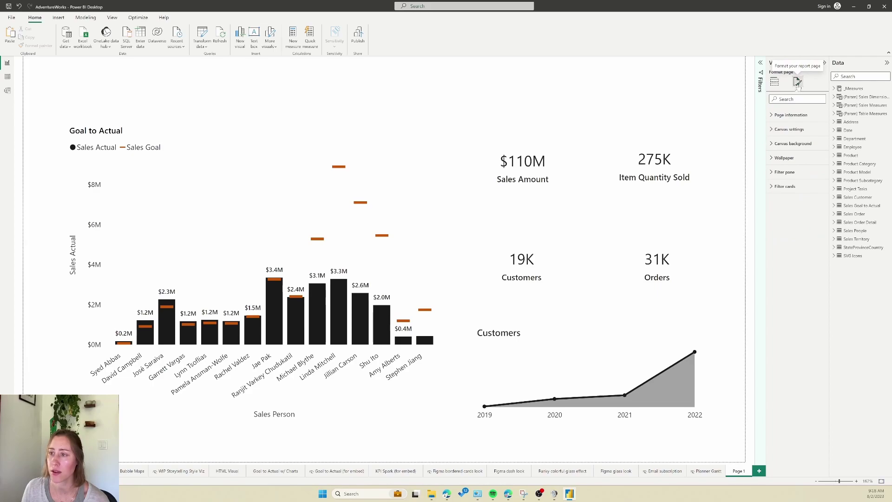
pyautogui.click(792, 143)
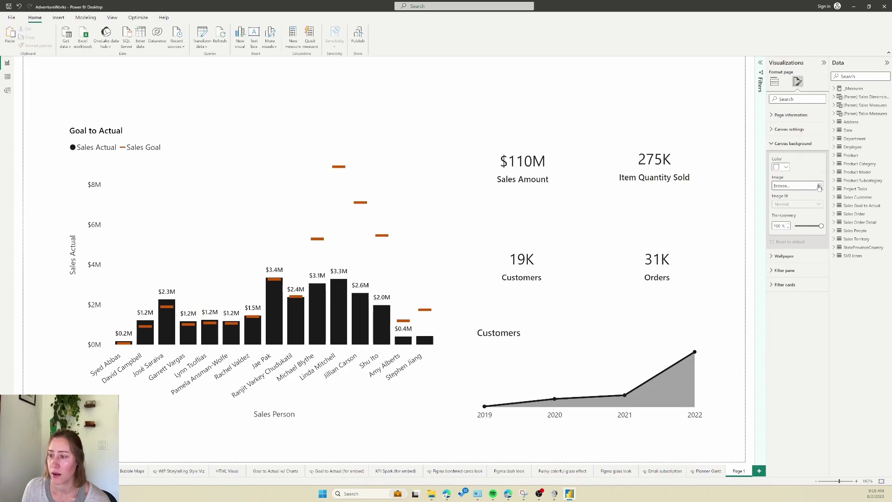
pyautogui.click(819, 187)
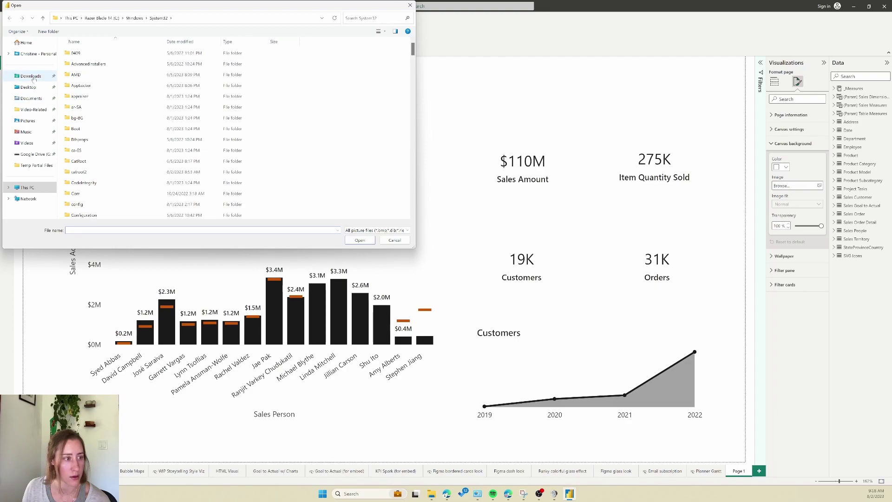
pyautogui.click(31, 77)
pyautogui.doubleClick(87, 61)
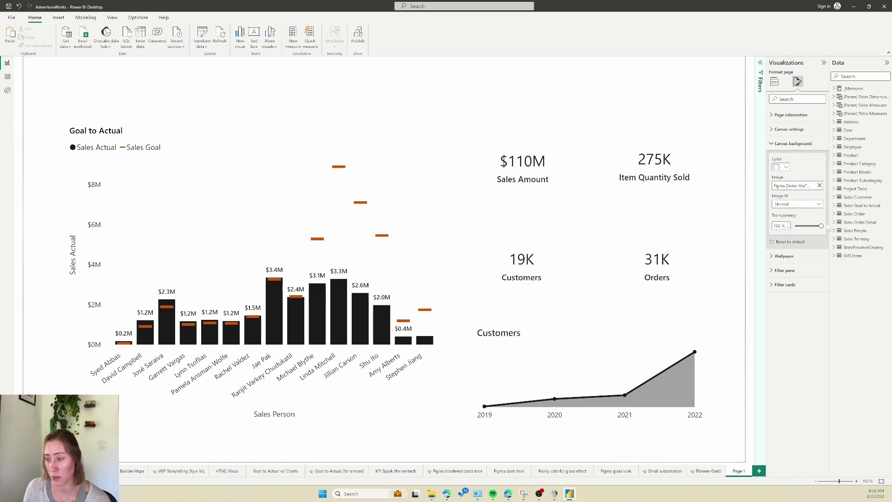
pyautogui.moveTo(821, 226); pyautogui.dragTo(776, 227)
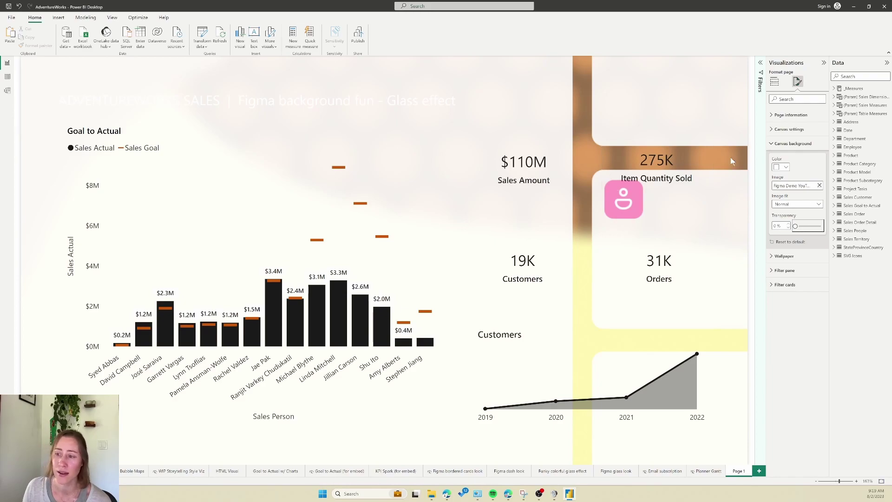
# Step: Set the canvas background's image fit to Fit
pyautogui.click(781, 204)
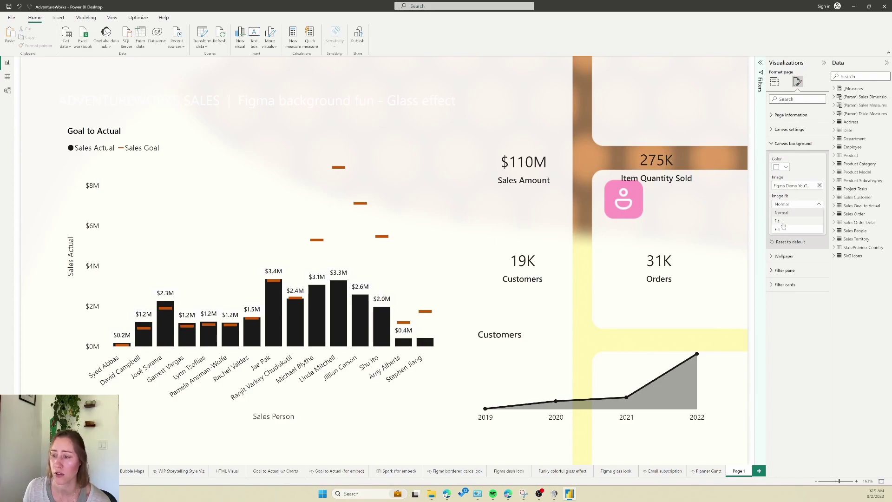
pyautogui.click(782, 221)
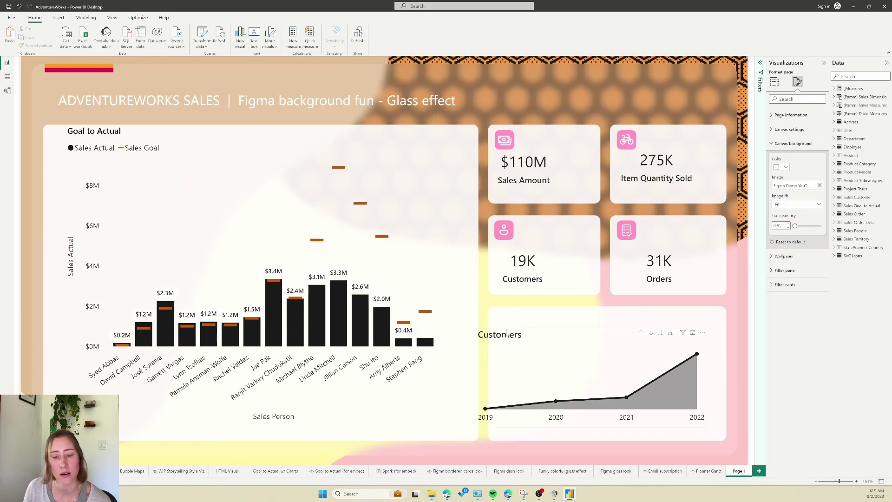
# Step: Move and resize the Customers chart to fill the lower glass card and the Goal to Actual chart to fill the large glass card
pyautogui.click(521, 337)
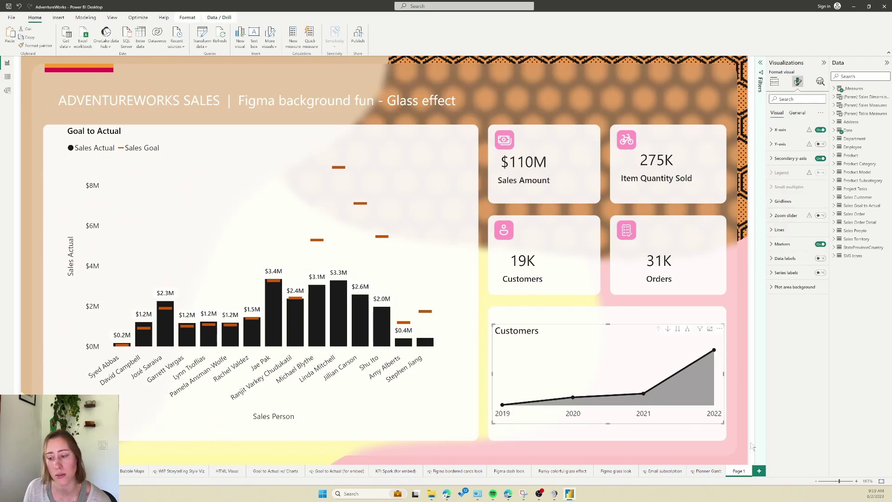
pyautogui.moveTo(724, 430); pyautogui.dragTo(716, 442)
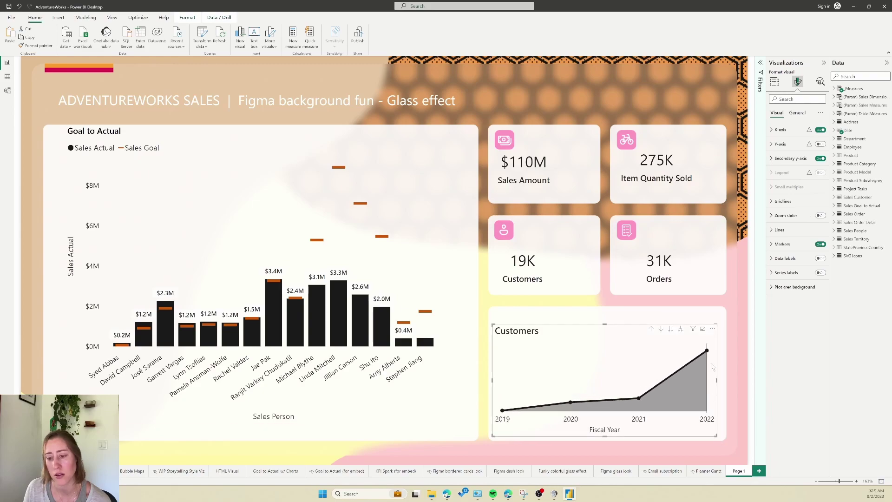
pyautogui.moveTo(717, 324); pyautogui.dragTo(719, 315)
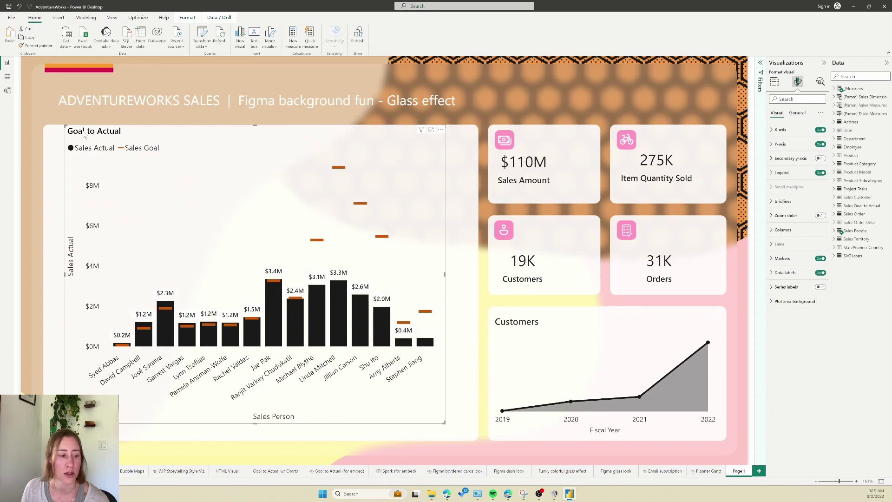
pyautogui.moveTo(85, 136); pyautogui.dragTo(79, 143)
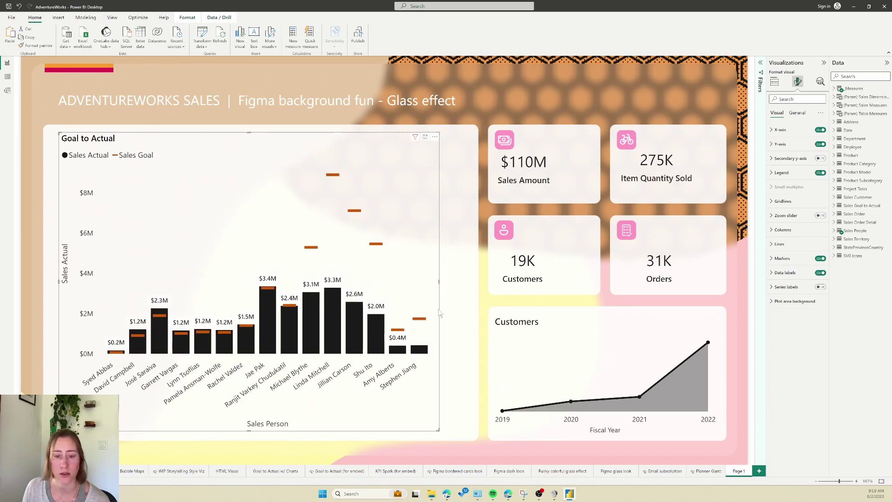
pyautogui.moveTo(439, 284); pyautogui.dragTo(469, 288)
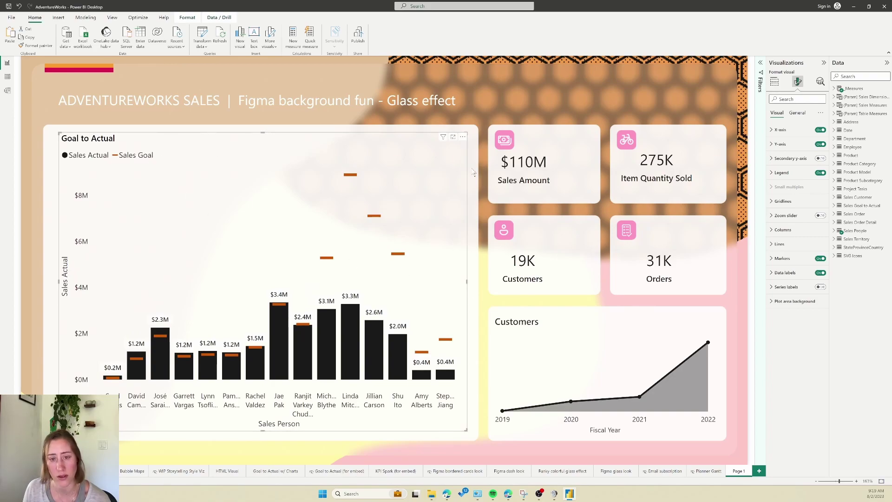
# Step: Center the Sales Amount, Item Quantity Sold, Orders and Customers figures within their four small glass cards
pyautogui.moveTo(524, 170); pyautogui.dragTo(546, 172)
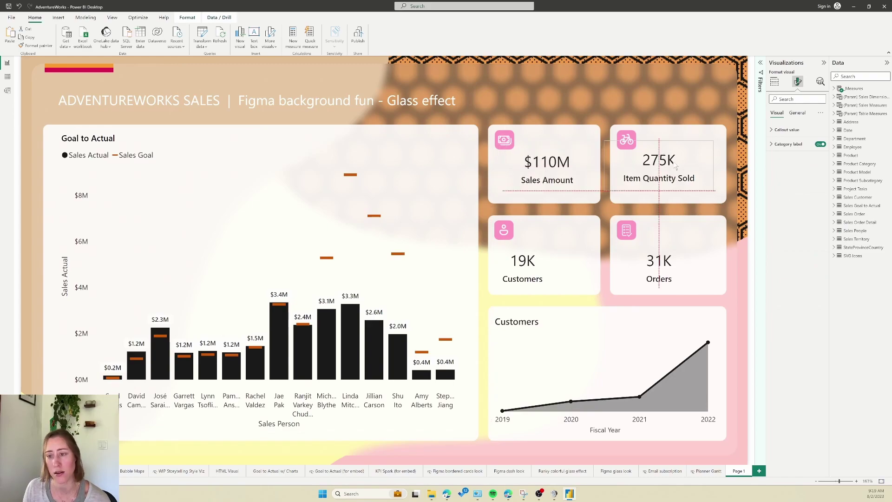
pyautogui.moveTo(676, 165); pyautogui.dragTo(690, 165)
pyautogui.moveTo(680, 274); pyautogui.dragTo(692, 264)
pyautogui.moveTo(545, 273); pyautogui.dragTo(568, 267)
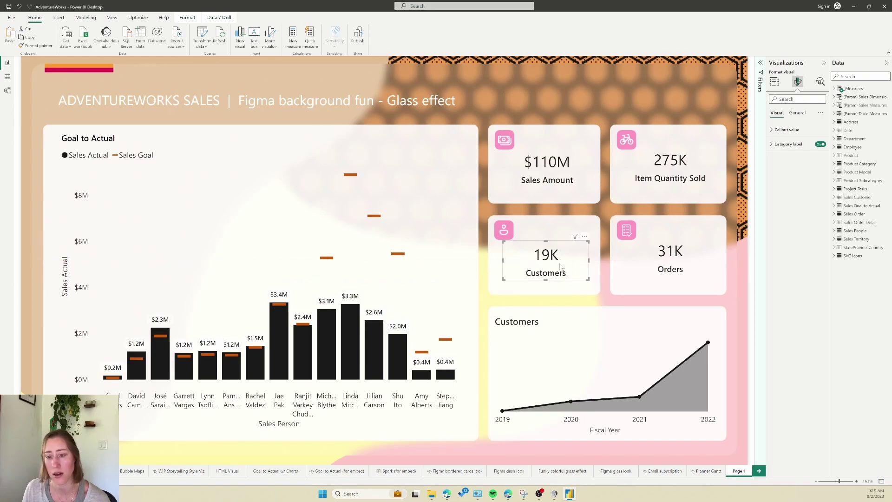
# Step: Find the Goal to Actual chart's background effect, switch it on and back off, and check the same setting on the Item Quantity Sold visual
pyautogui.click(454, 156)
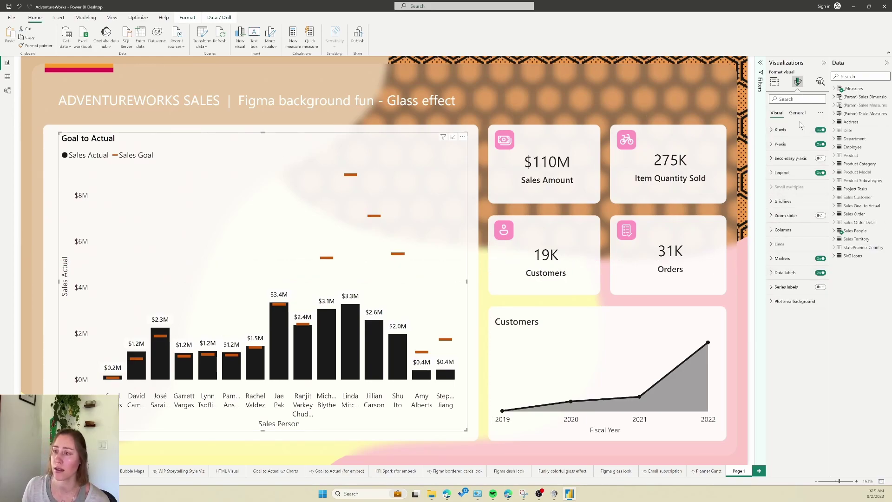
pyautogui.click(798, 100)
pyautogui.write('back')
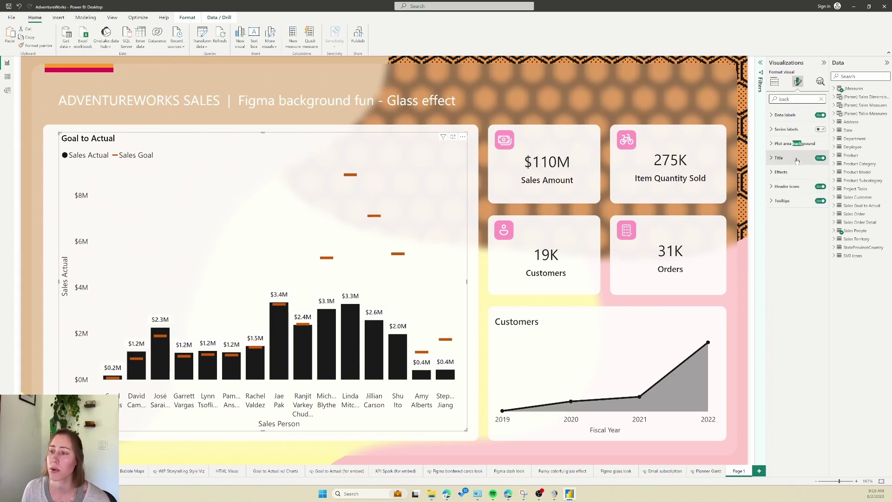
pyautogui.click(772, 175)
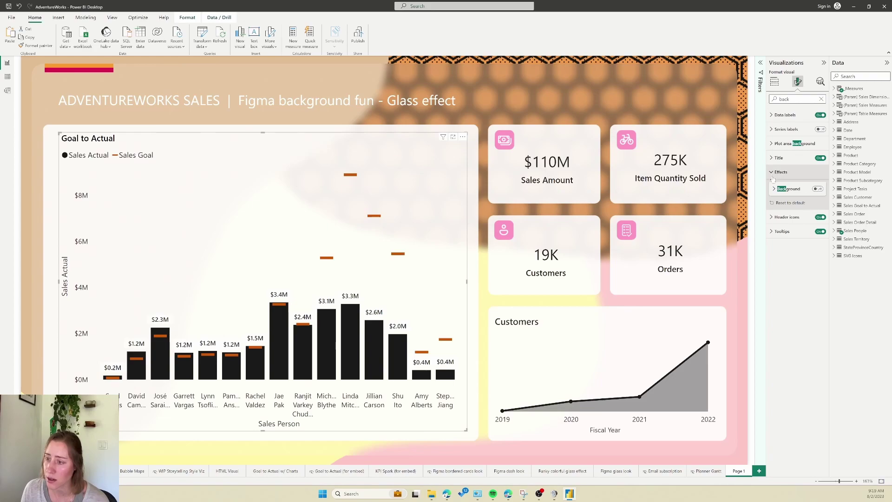
pyautogui.click(818, 188)
pyautogui.click(818, 189)
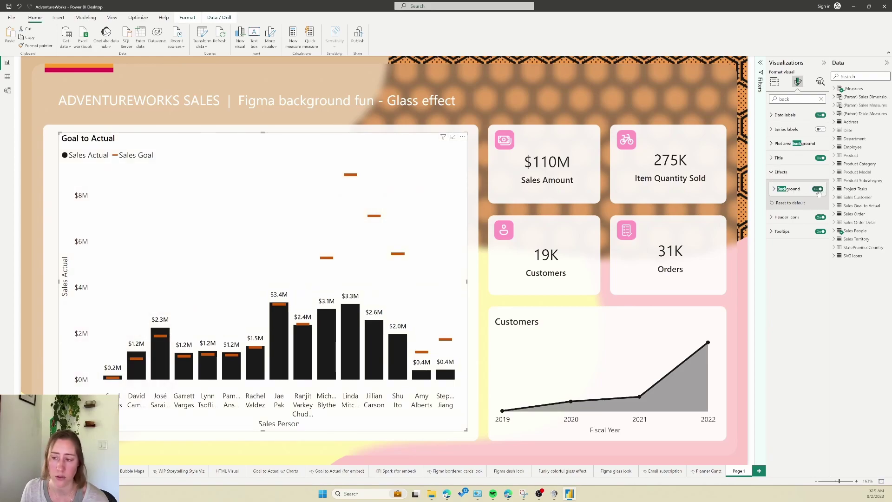
pyautogui.click(669, 195)
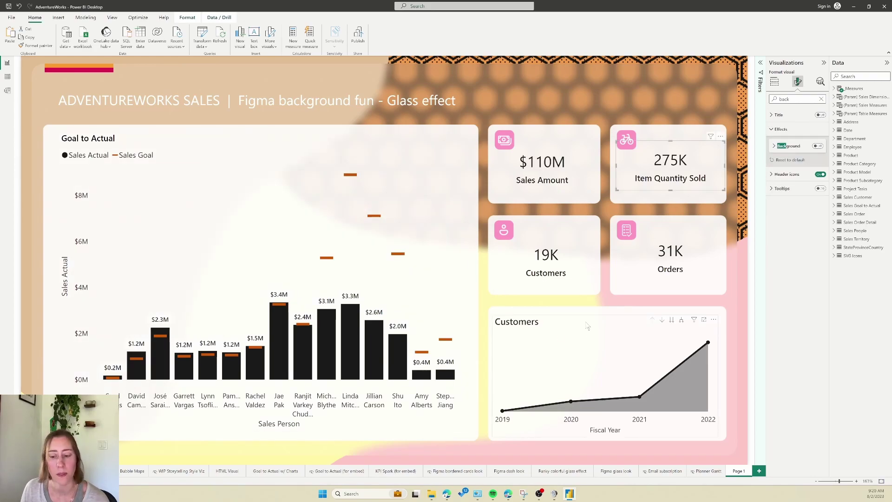